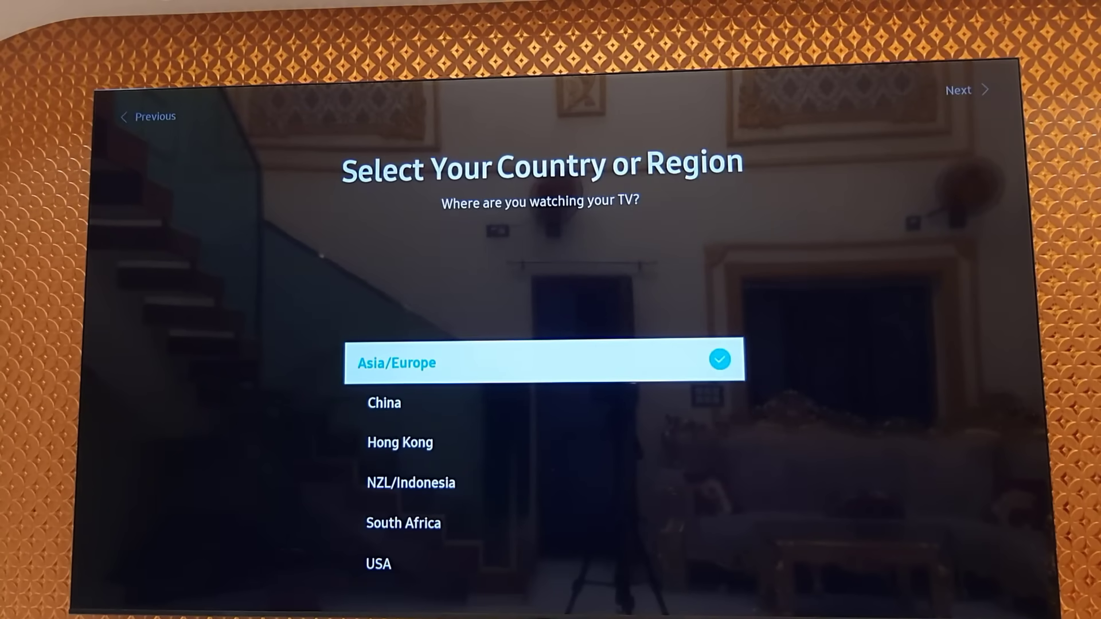
Choose Asia/Europe as the region and continue without connecting devices to the Wi-Fi list
key(Down)
key(Down)
key(Down)
key(Down)
key(Down)
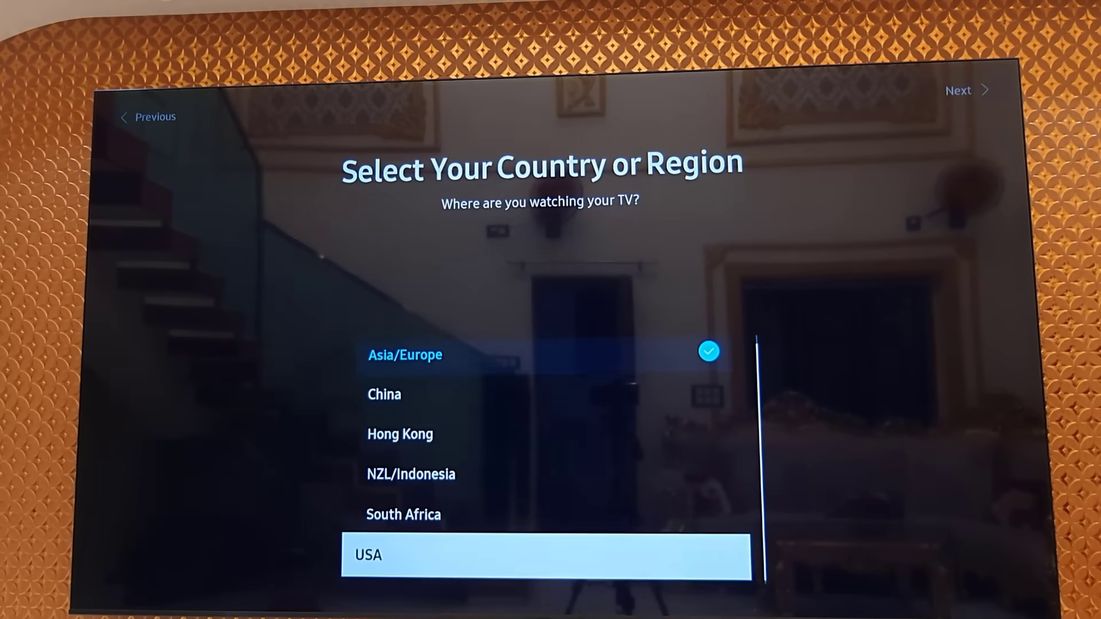
key(Up)
key(Up)
key(Up)
key(Up)
key(Up)
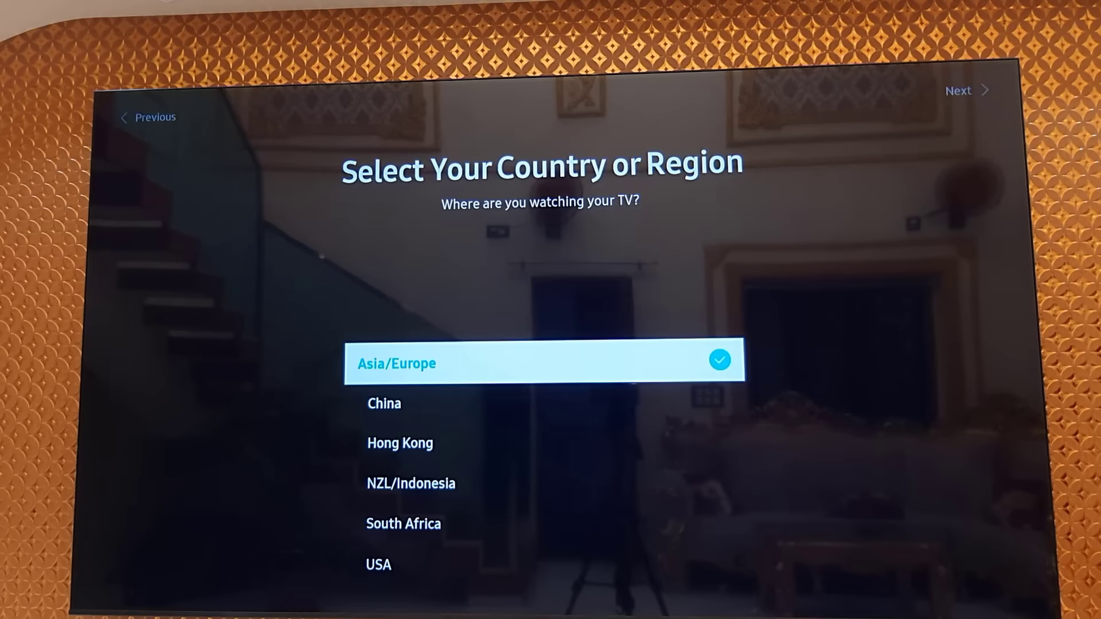
key(Return)
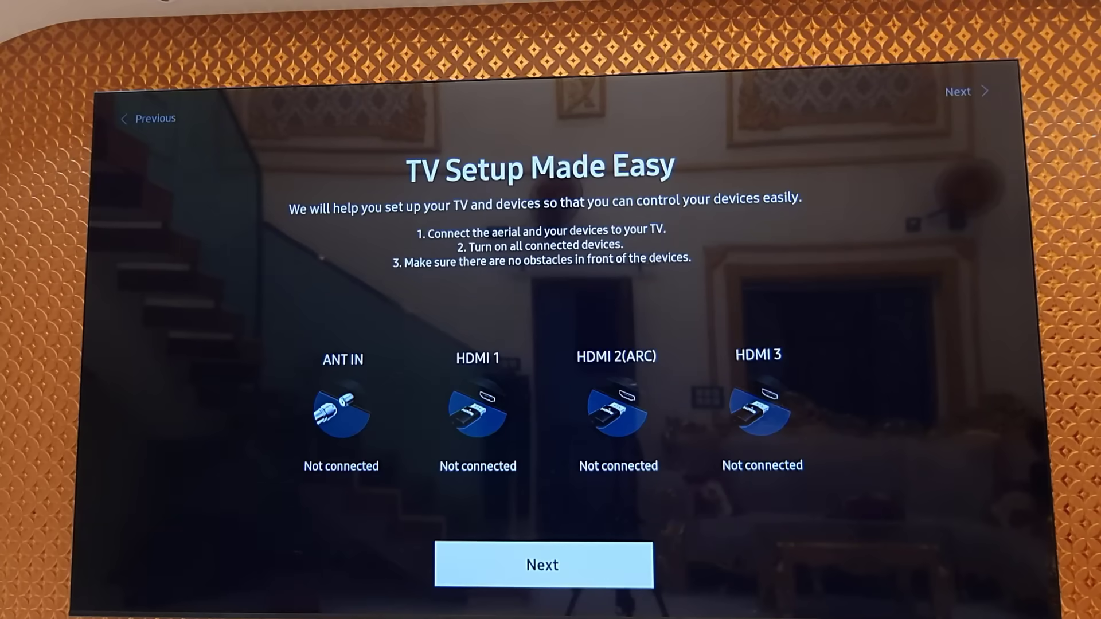
key(Return)
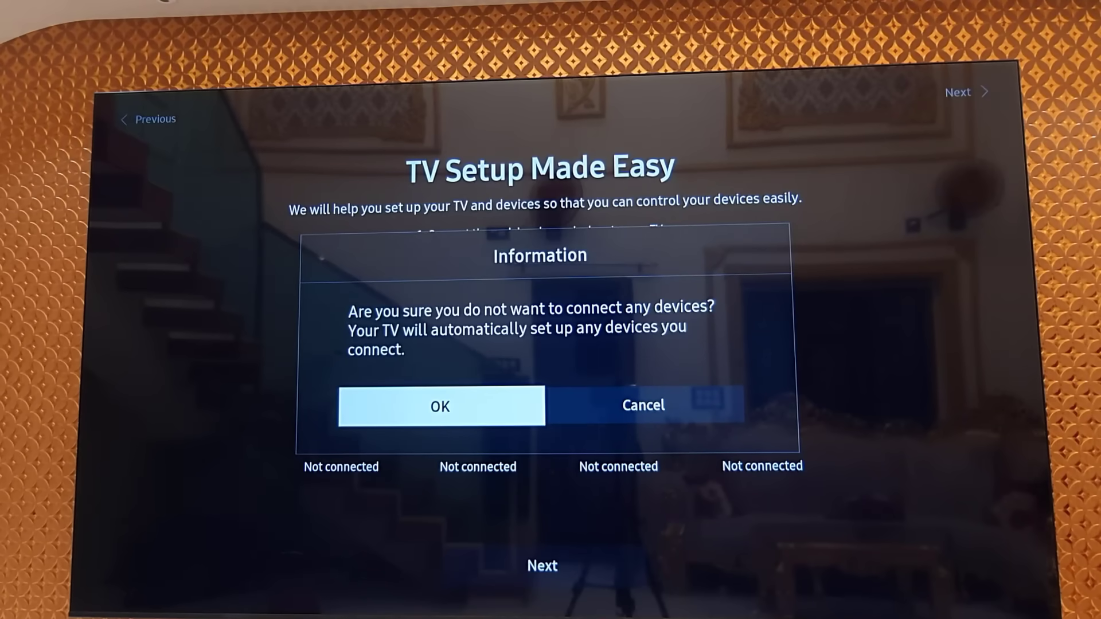
key(Return)
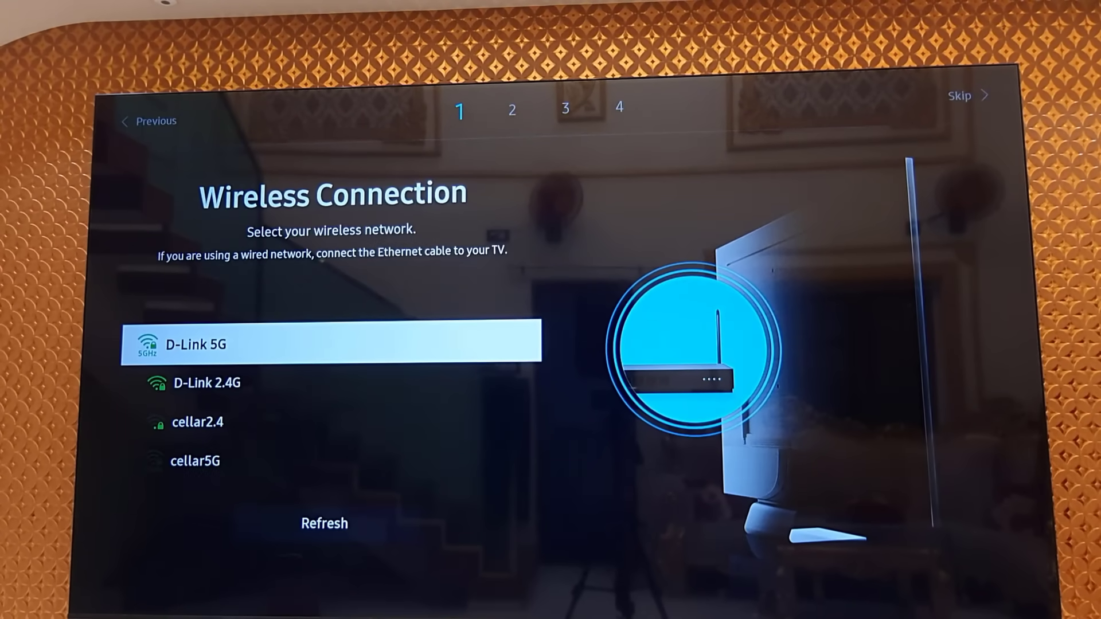
Join the D-Link 5G network, entering its password on the on-screen keyboard
key(Return)
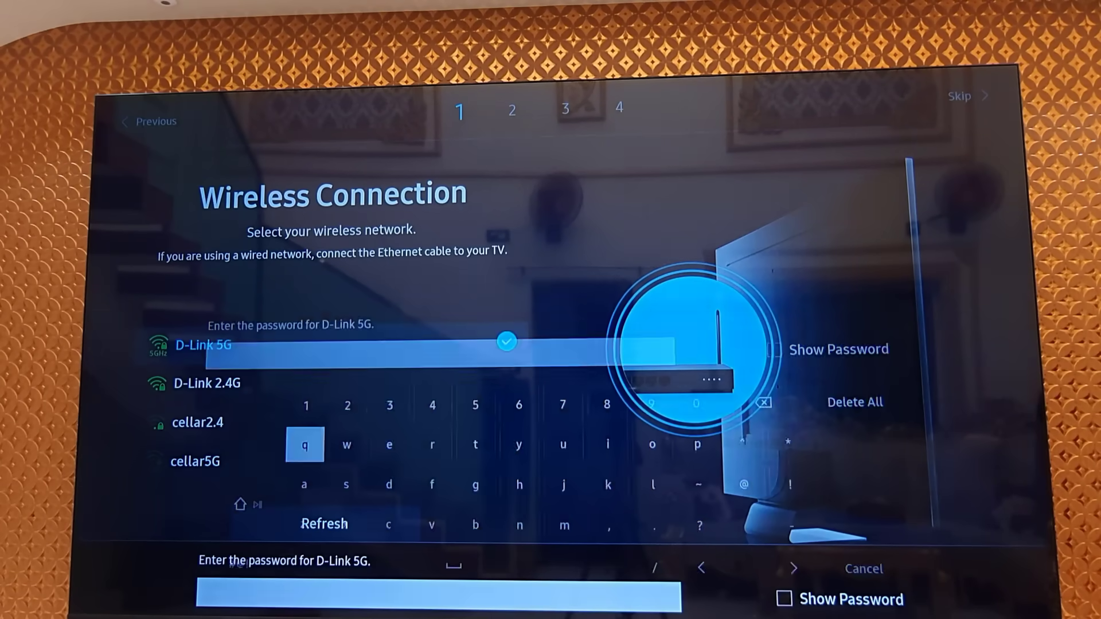
key(Right)
key(Right)
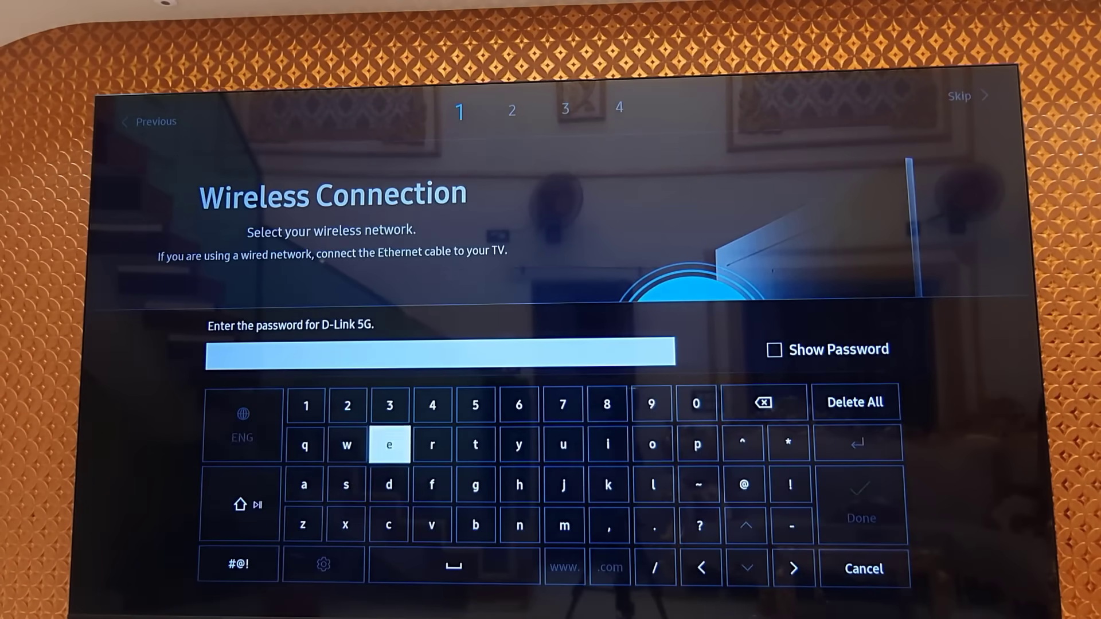
key(Right)
key(Right)
key(Down)
key(Down)
key(Right)
key(Return)
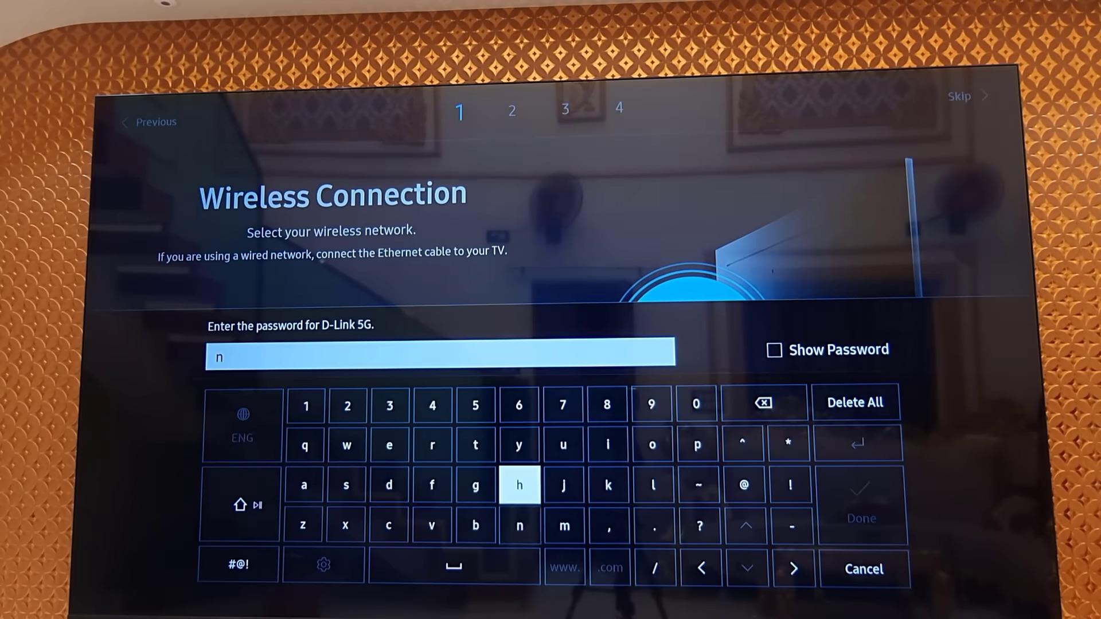
key(Up)
key(Up)
key(Right)
key(Right)
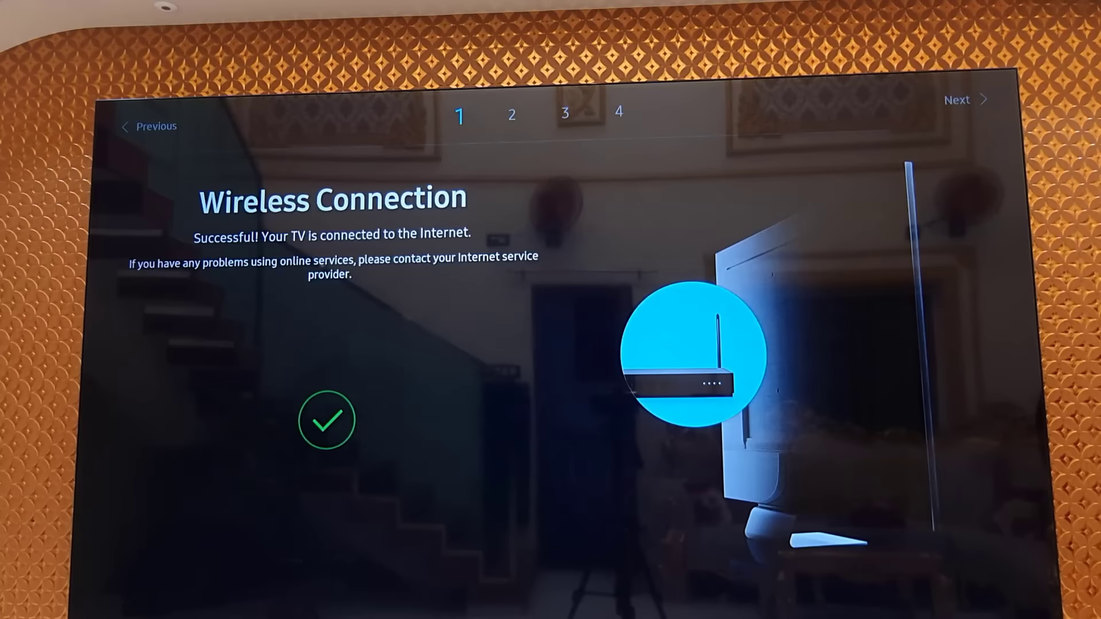
Continue past the Wi-Fi success screen and accept Terms & Conditions, leaving optional items unticked
key(Return)
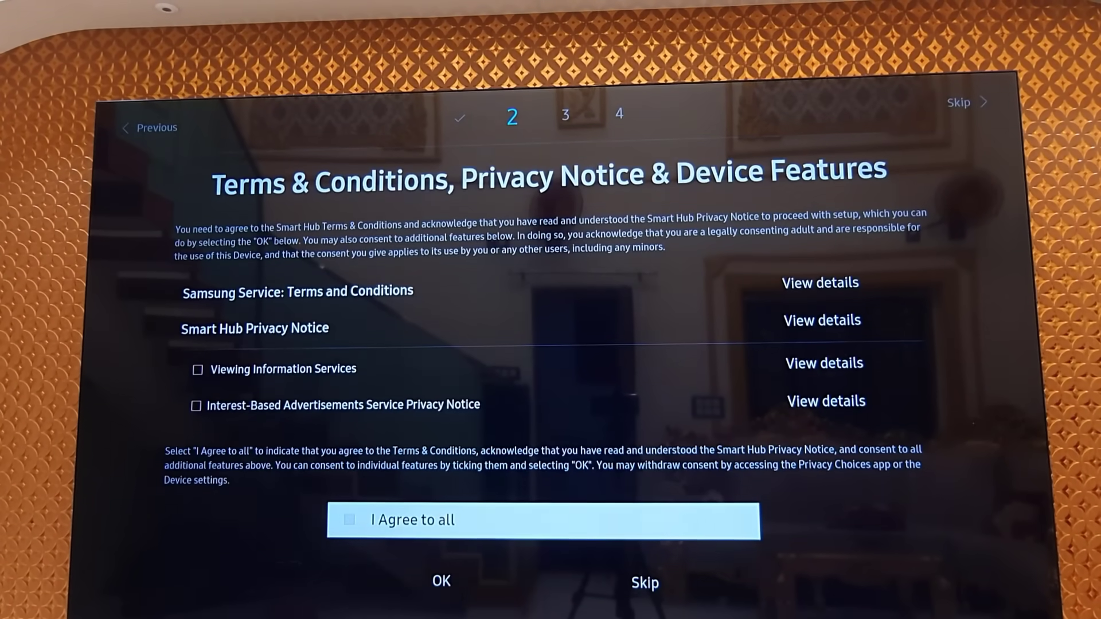
key(Down)
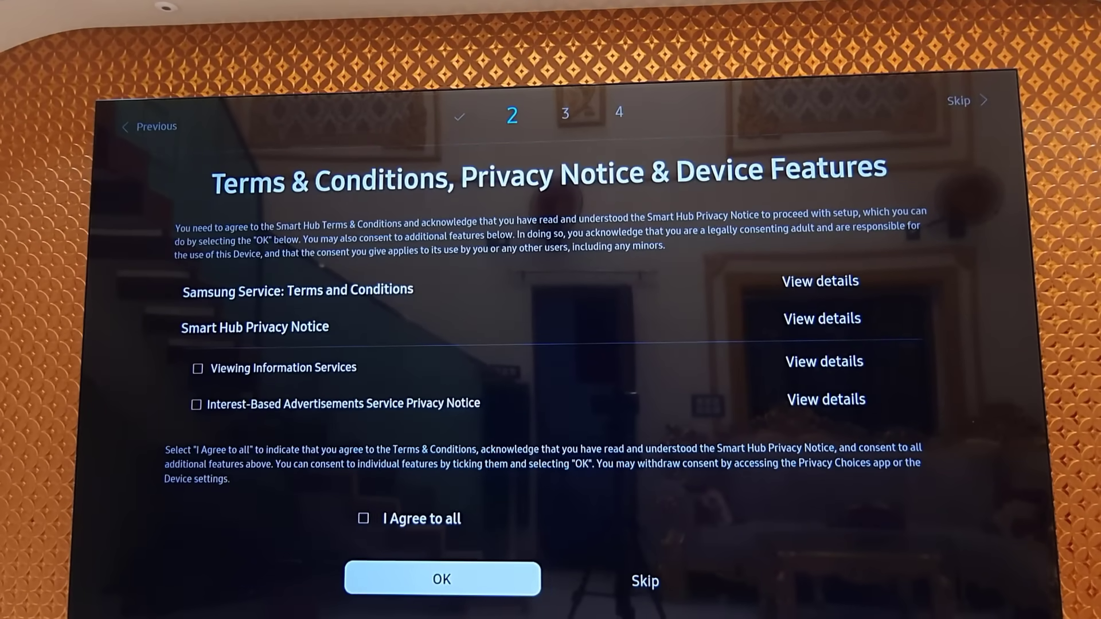
key(Return)
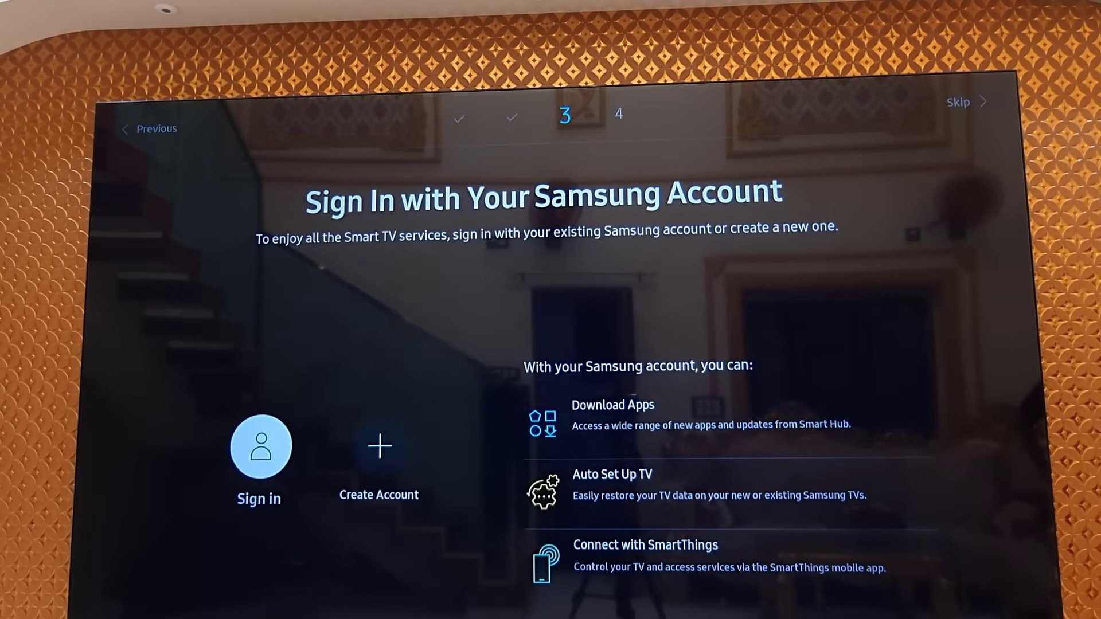
key(Return)
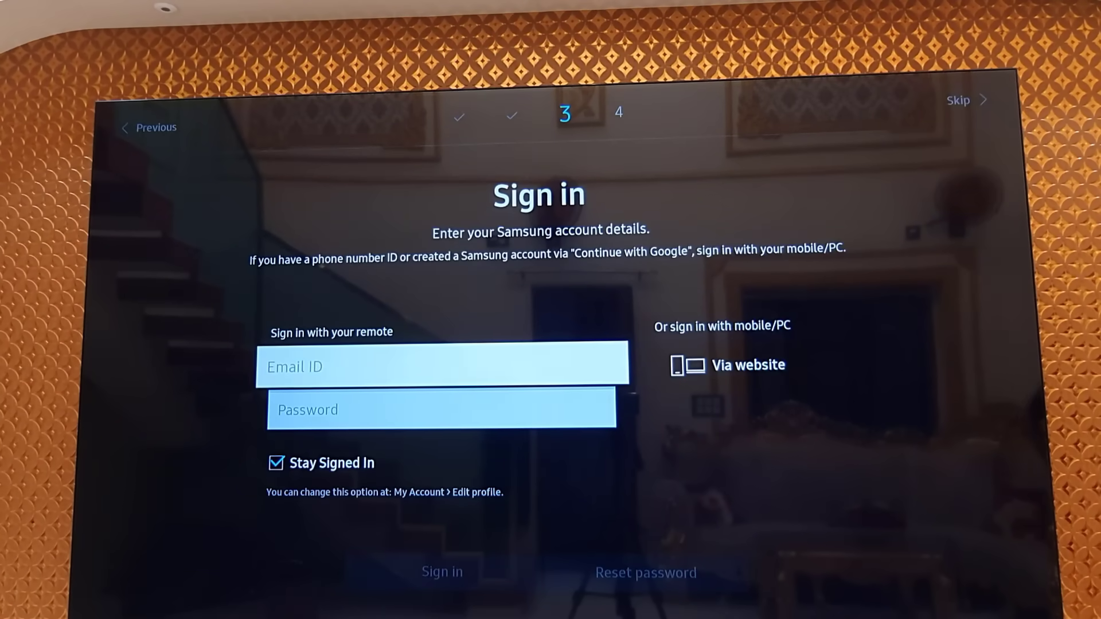
key(Escape)
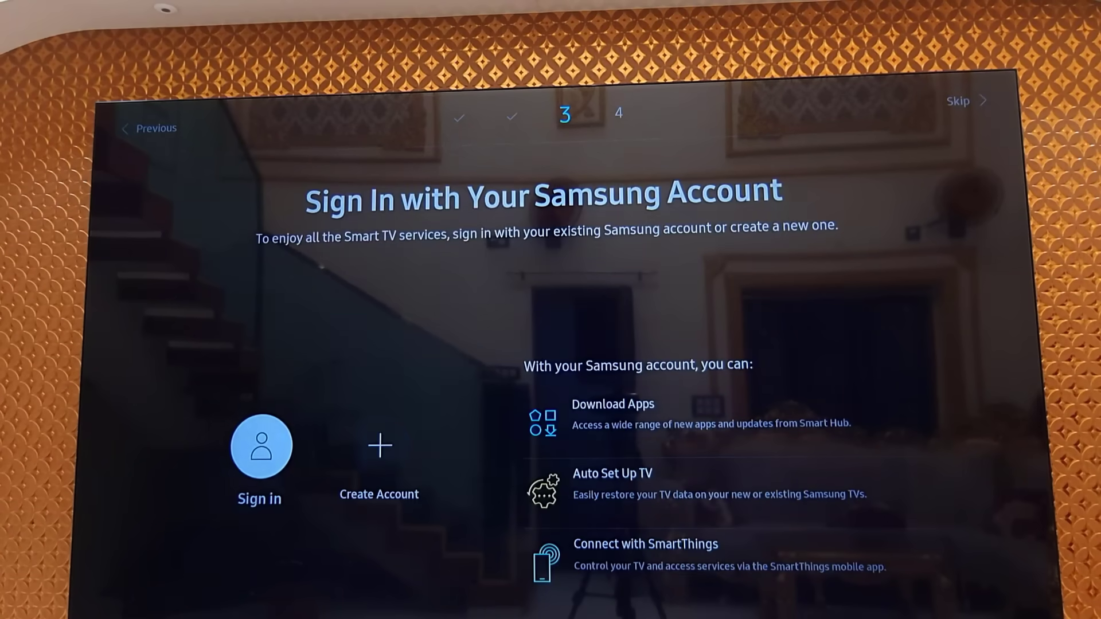
key(Right)
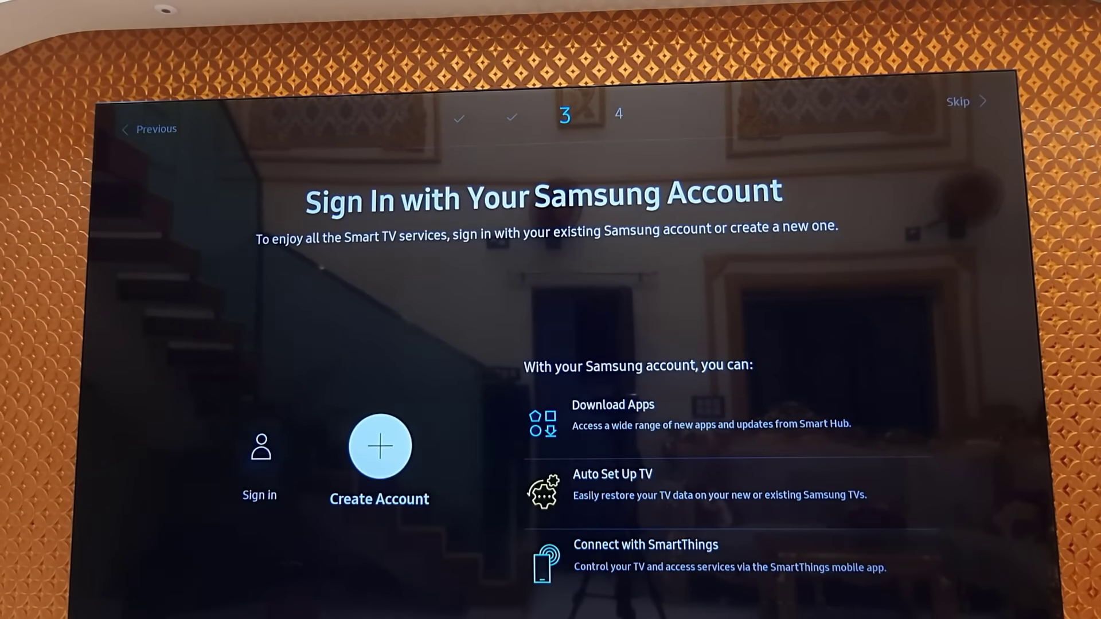
key(Left)
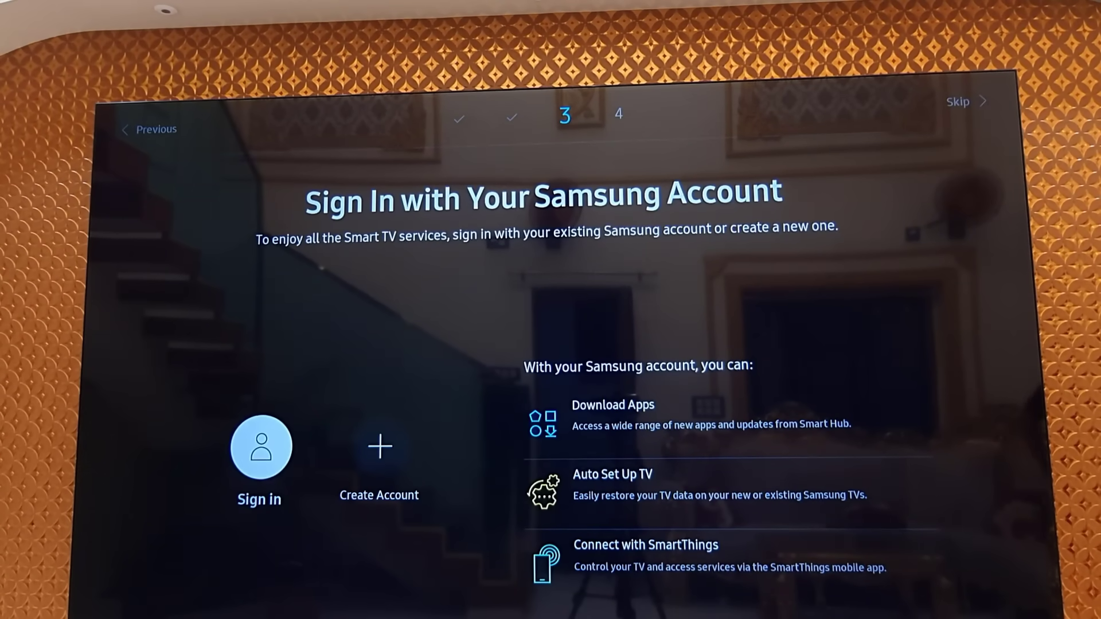
key(Right)
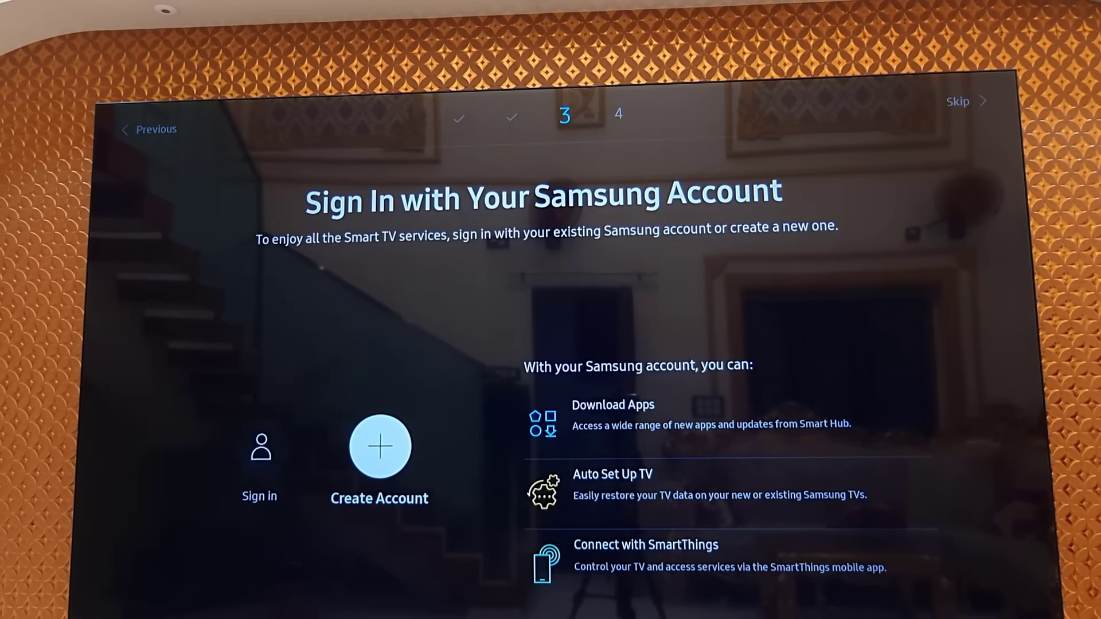
key(Return)
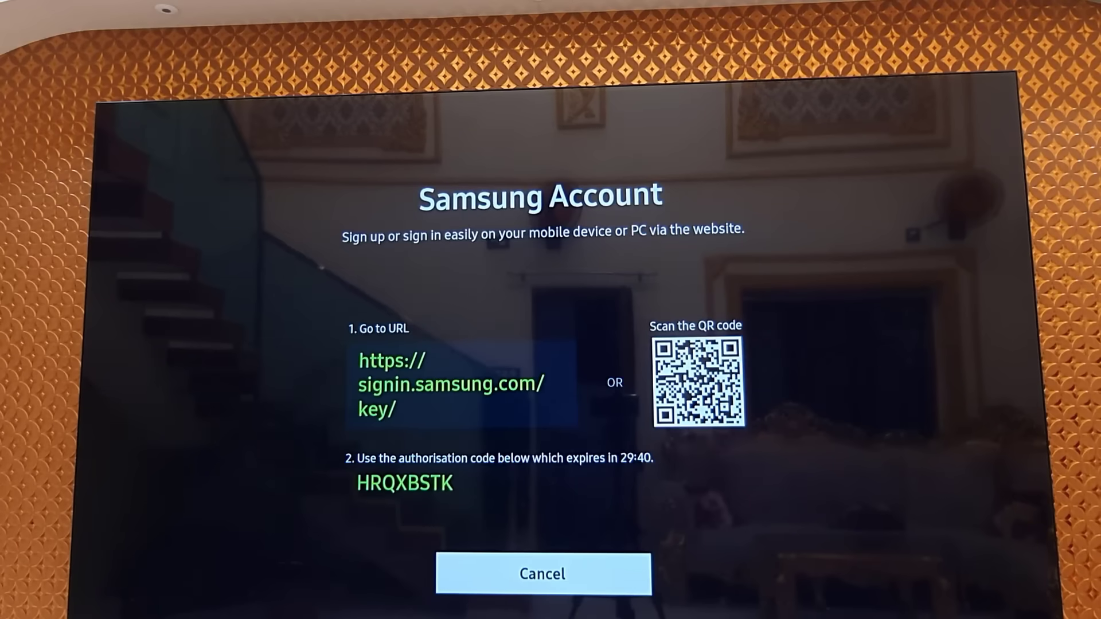
key(Return)
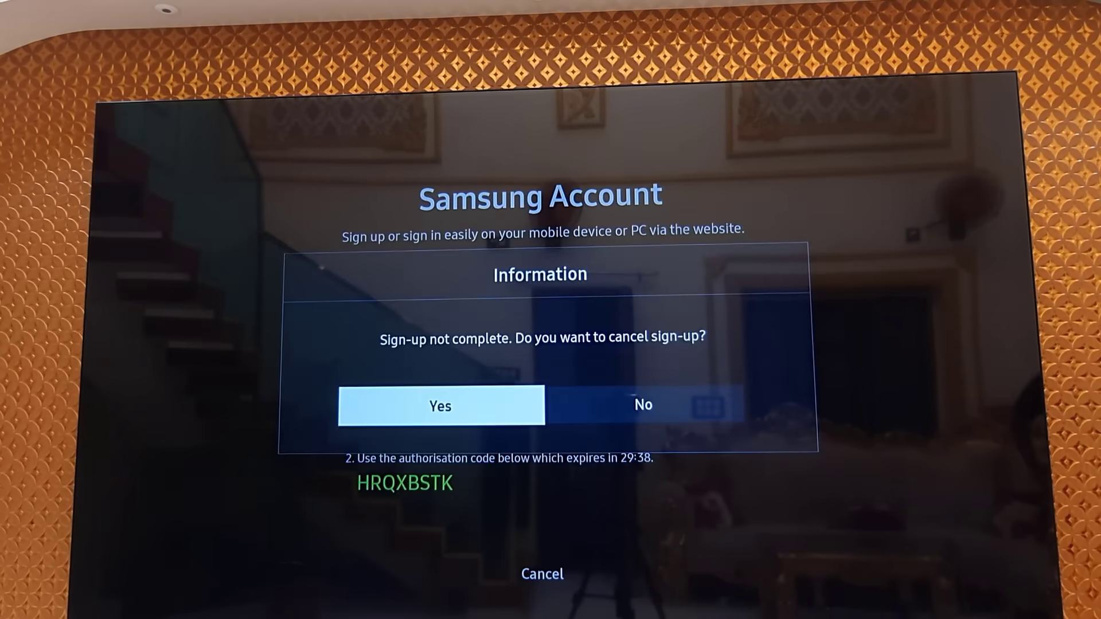
key(Return)
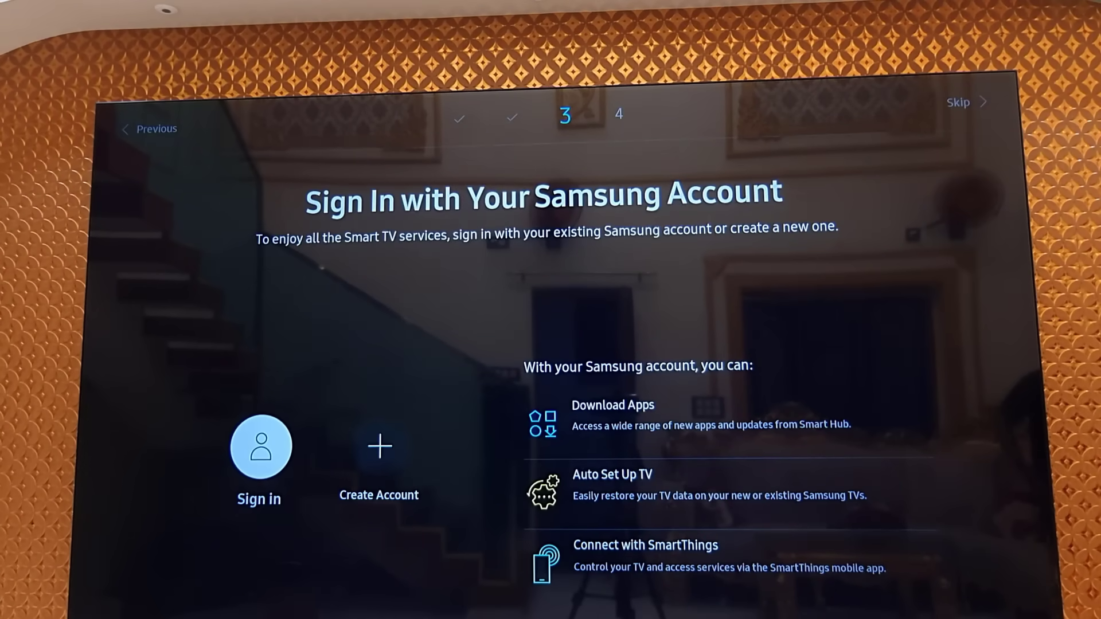
Open the Samsung account sign-in form and move between the Email ID and Password fields
key(Return)
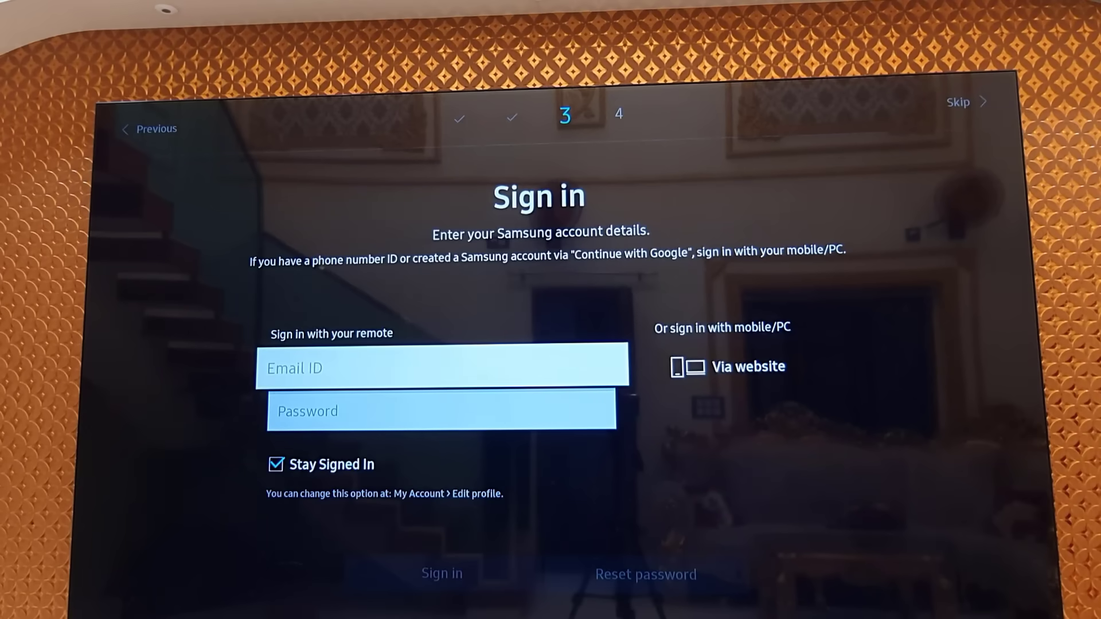
key(Down)
key(Up)
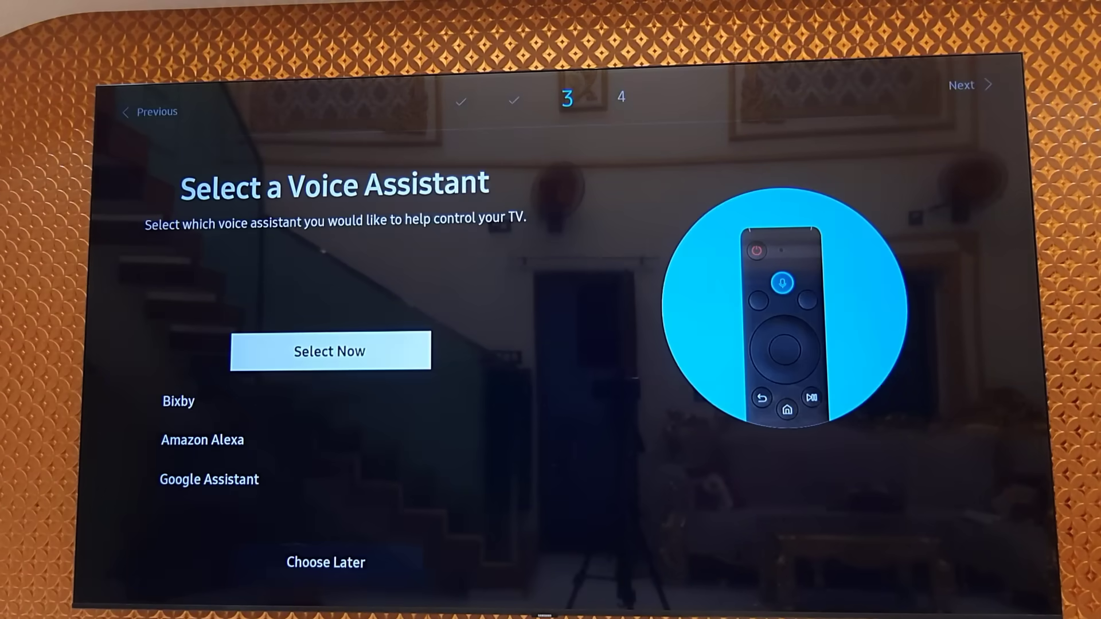
Choose Google Assistant as the voice assistant and defer its setup with Got it
key(Down)
key(Down)
key(Down)
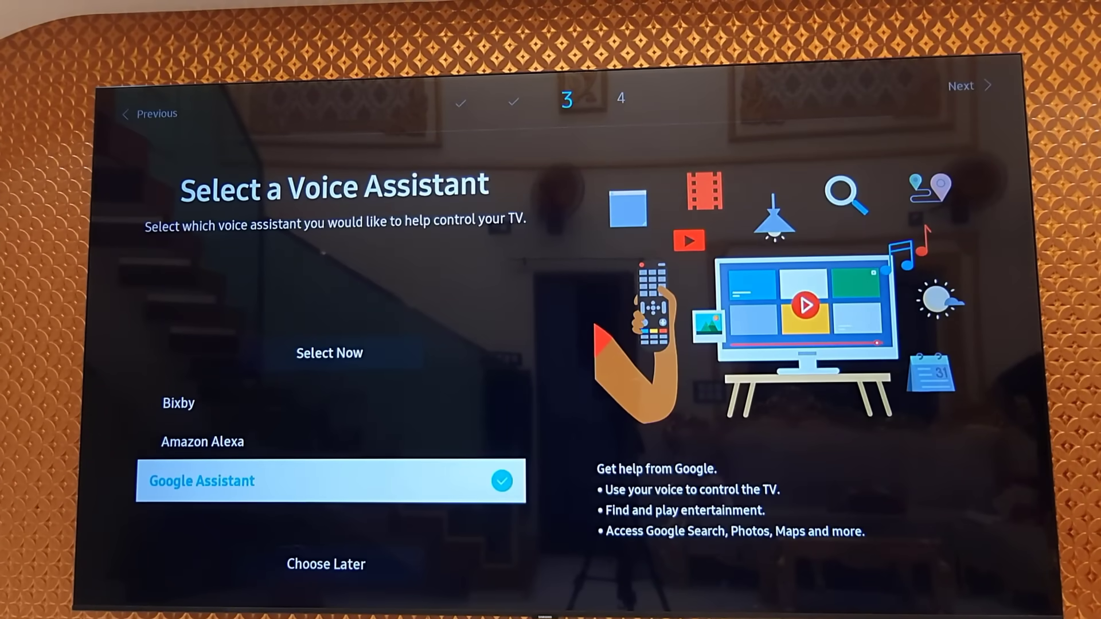
key(Return)
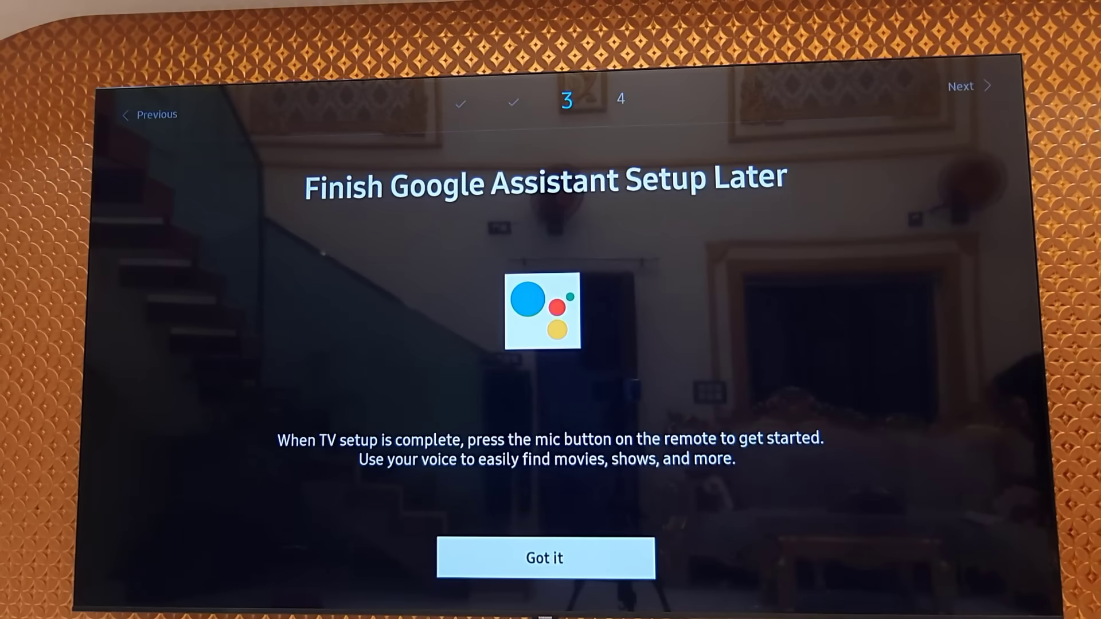
key(Return)
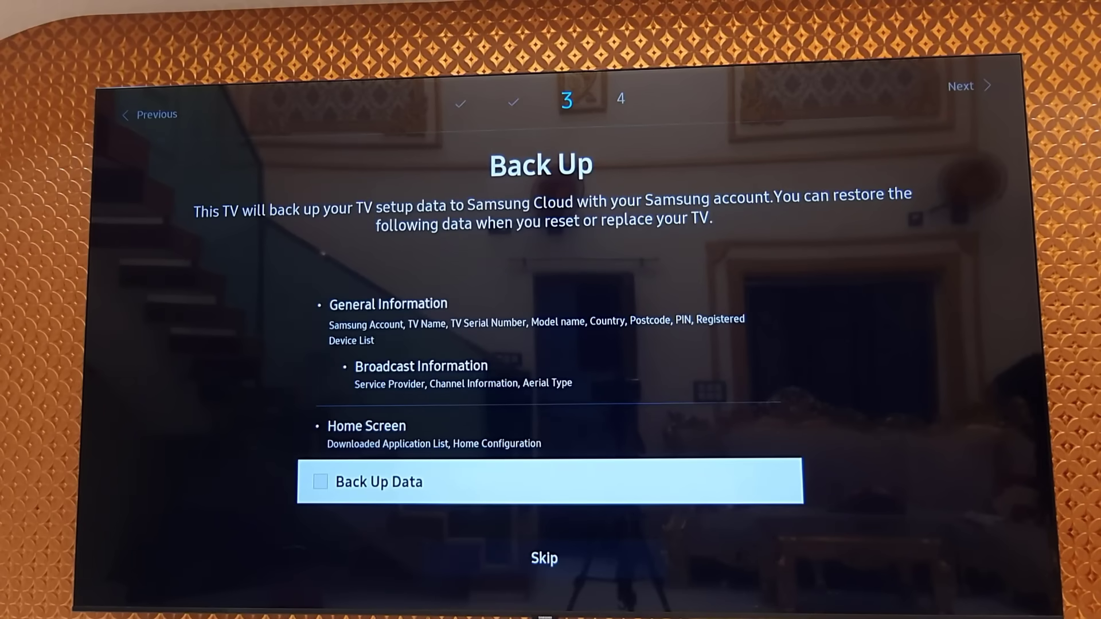
Skip the cloud backup and app linking steps
key(Down)
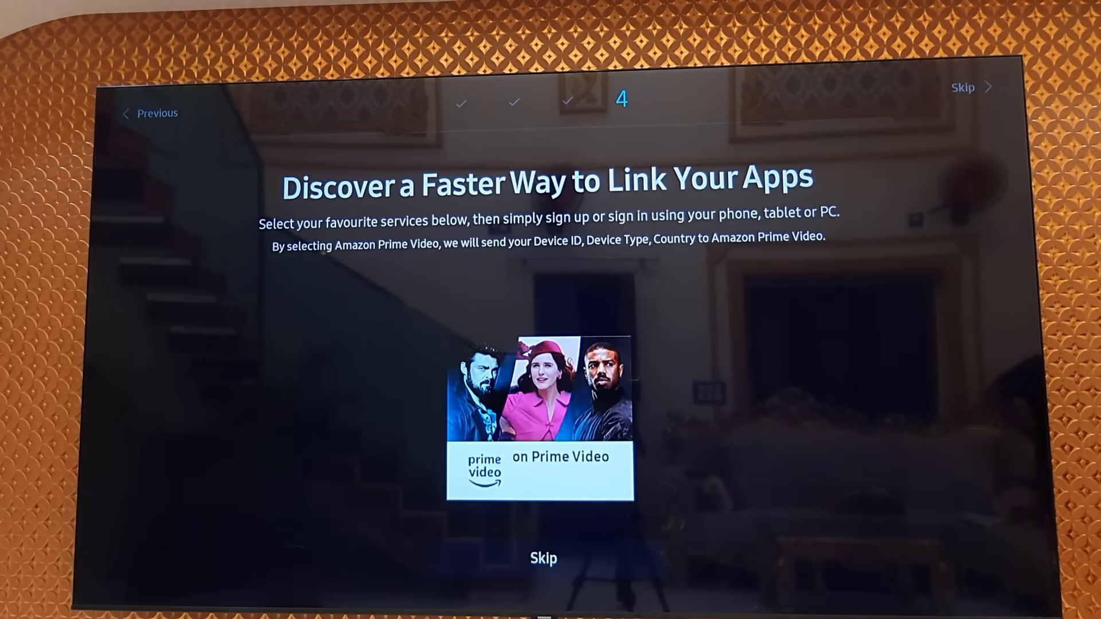
key(Down)
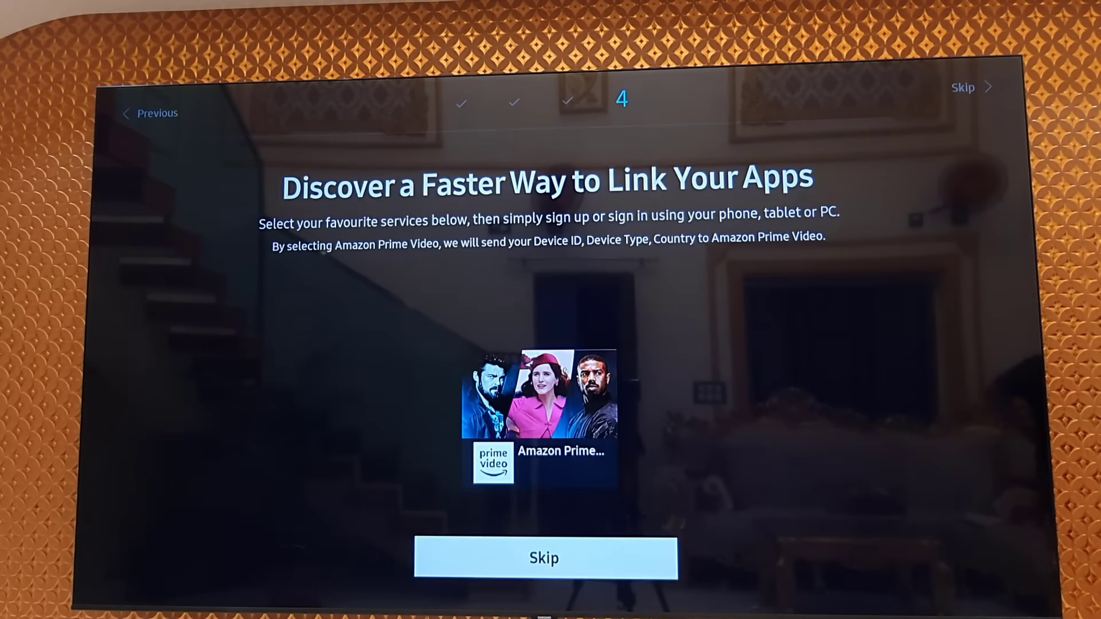
key(Return)
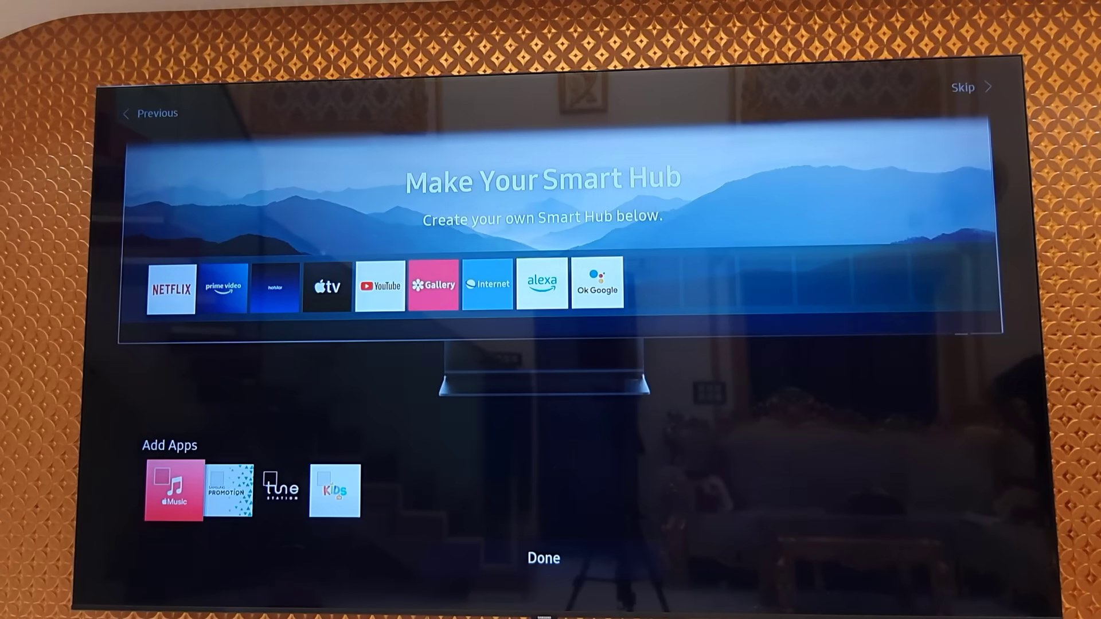
Finish Make Your Smart Hub, answer No, and keep the default Smart Hub apps
key(Down)
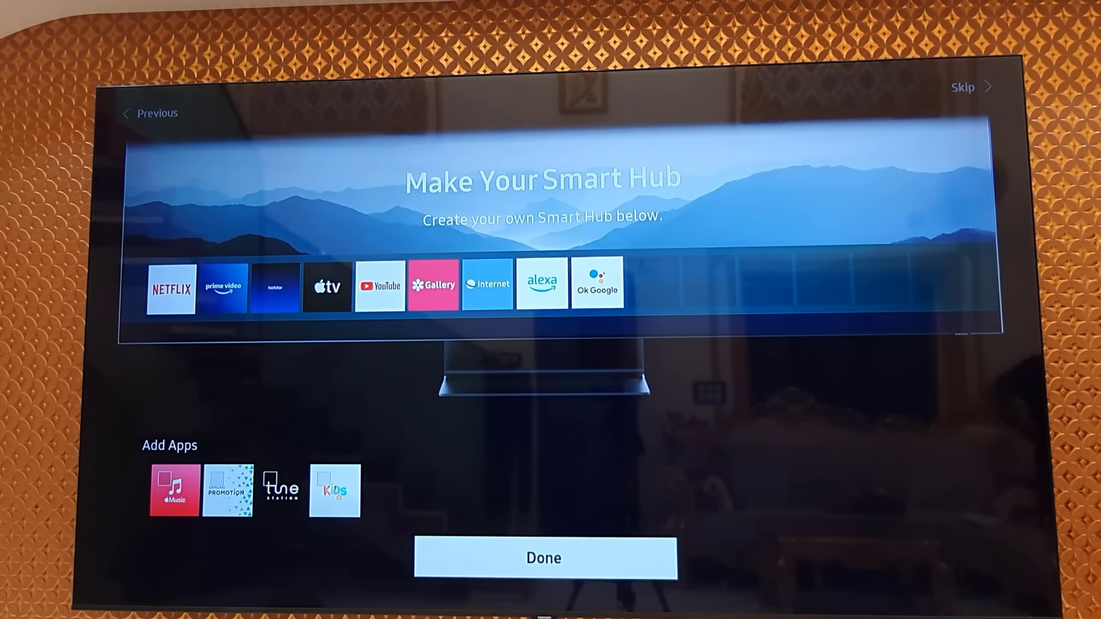
key(Return)
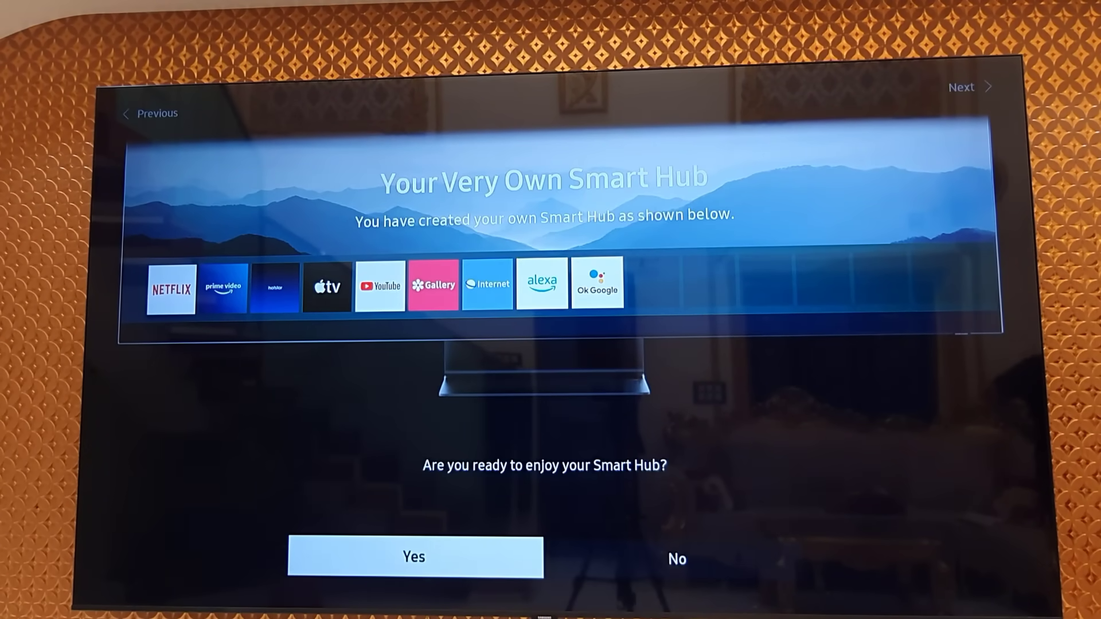
key(Right)
key(Return)
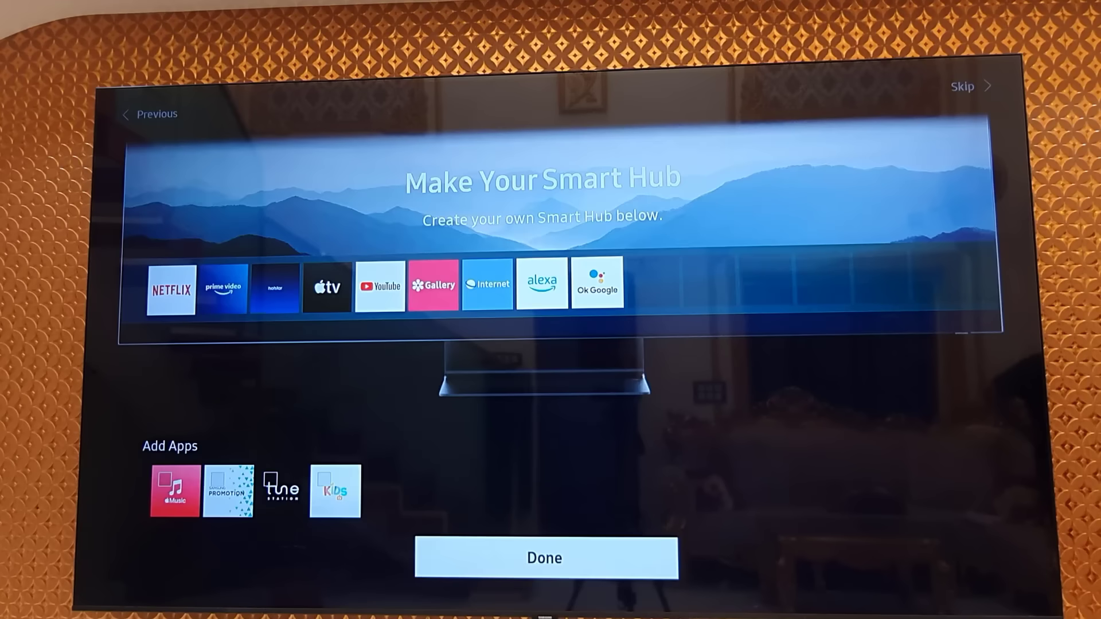
key(Return)
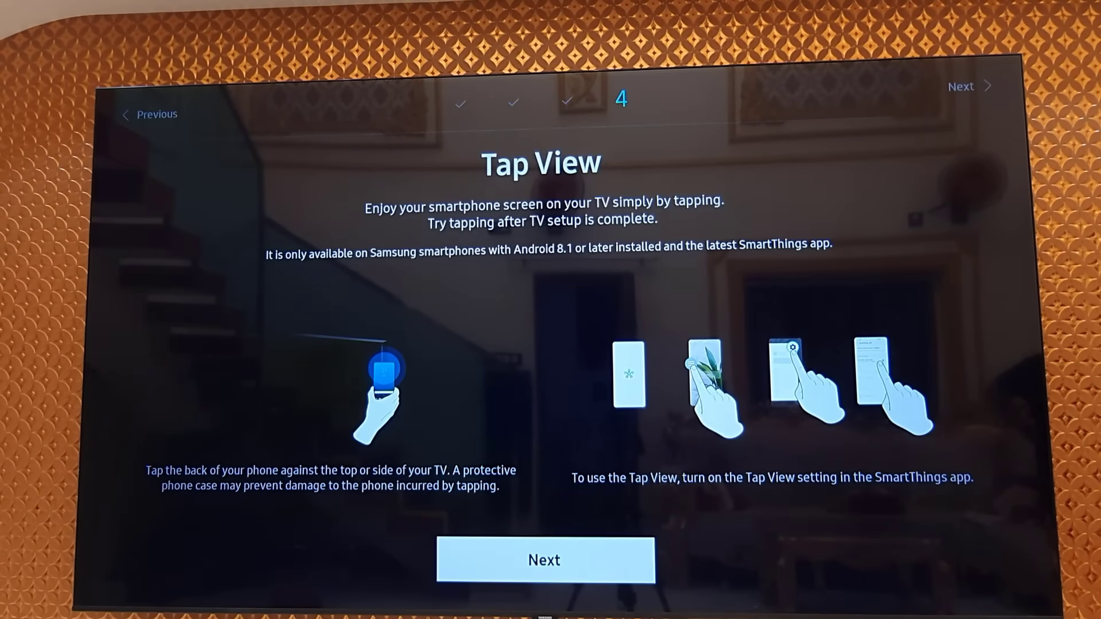
Pass Tap View, skip Test Your Remote, and select Start Enjoying TV
key(Return)
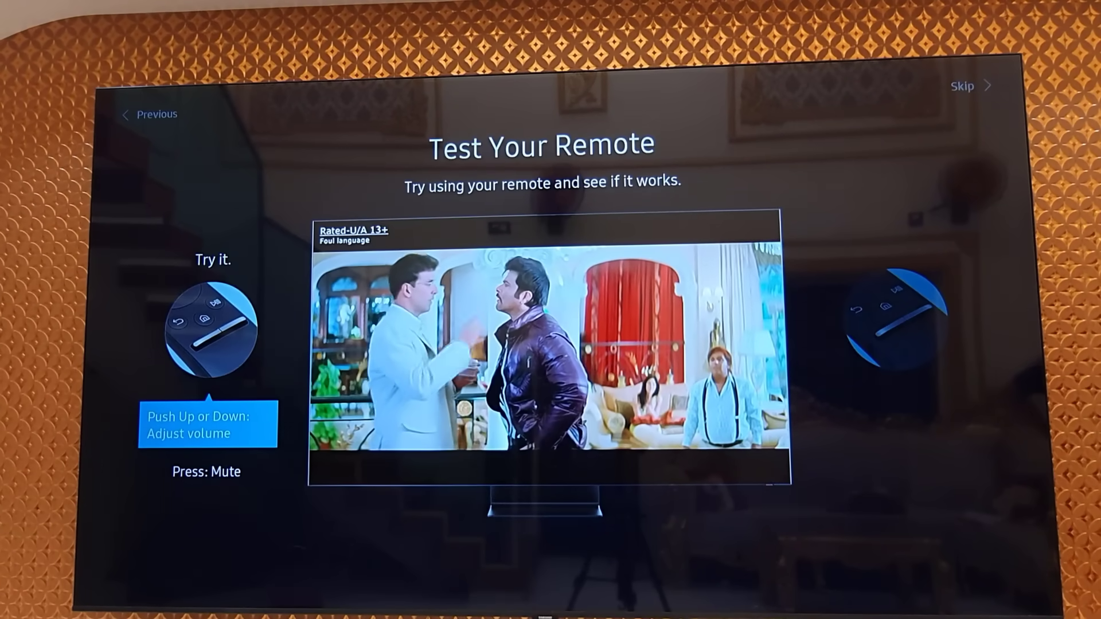
key(Escape)
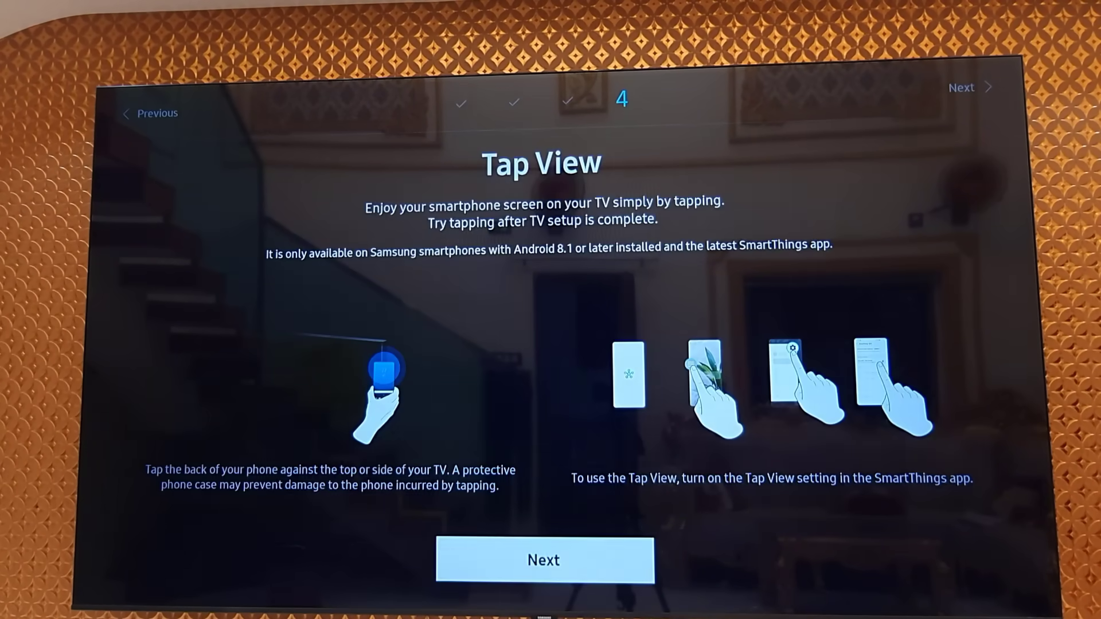
key(Return)
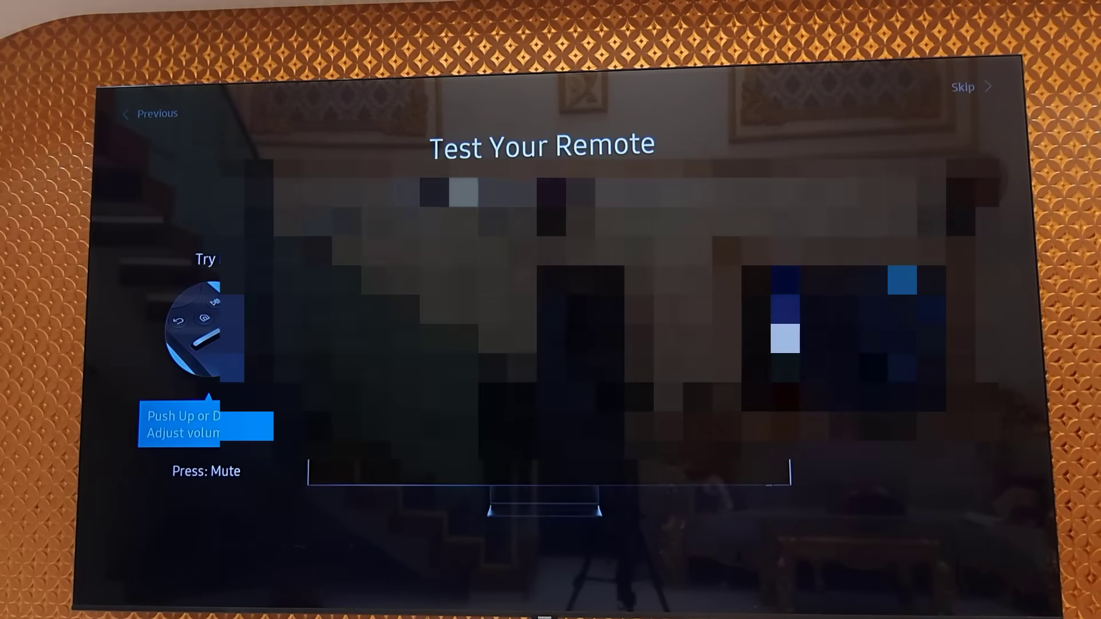
key(Return)
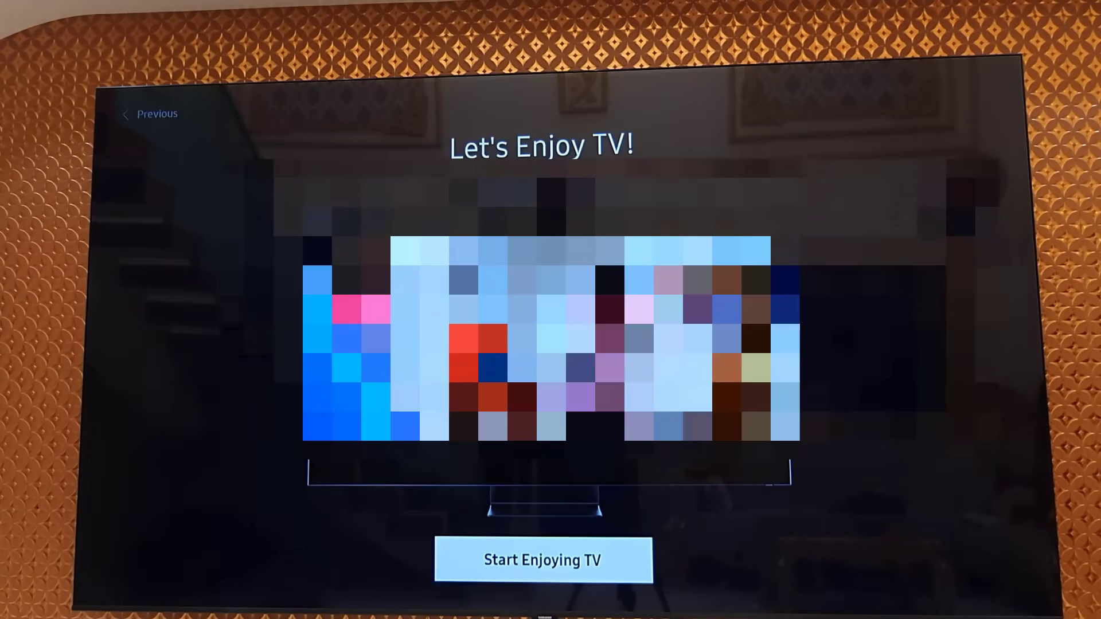
key(Return)
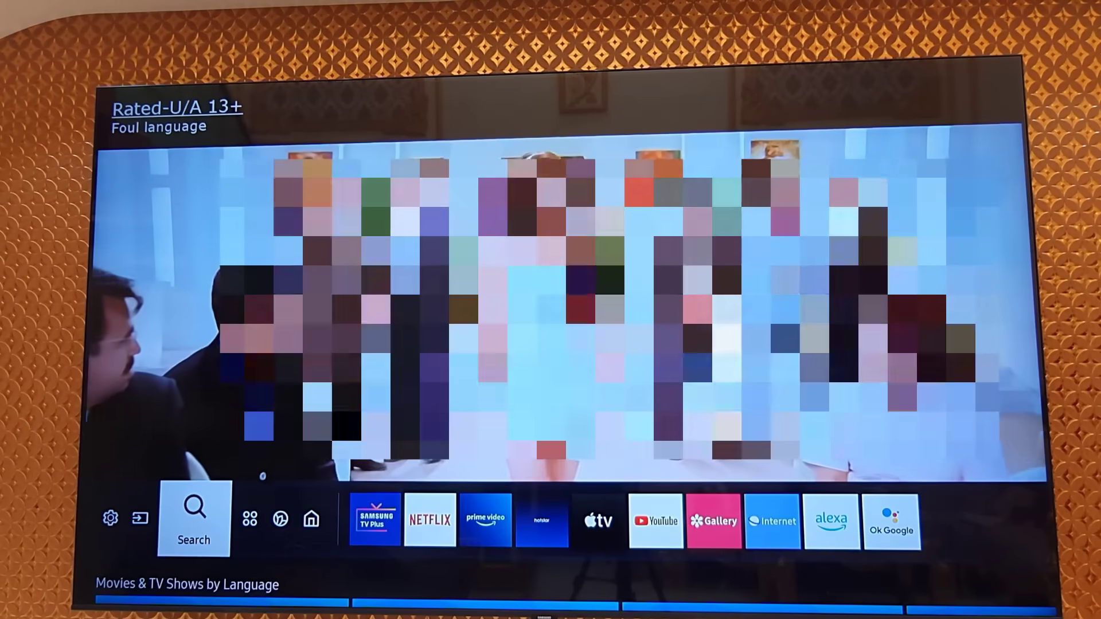
key(Left)
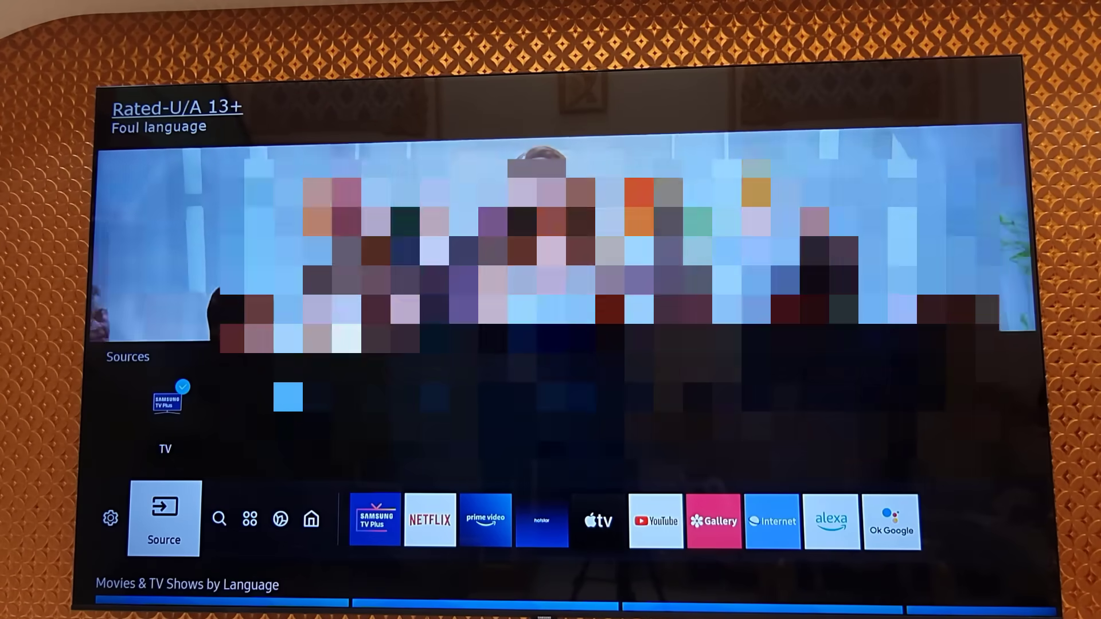
key(Left)
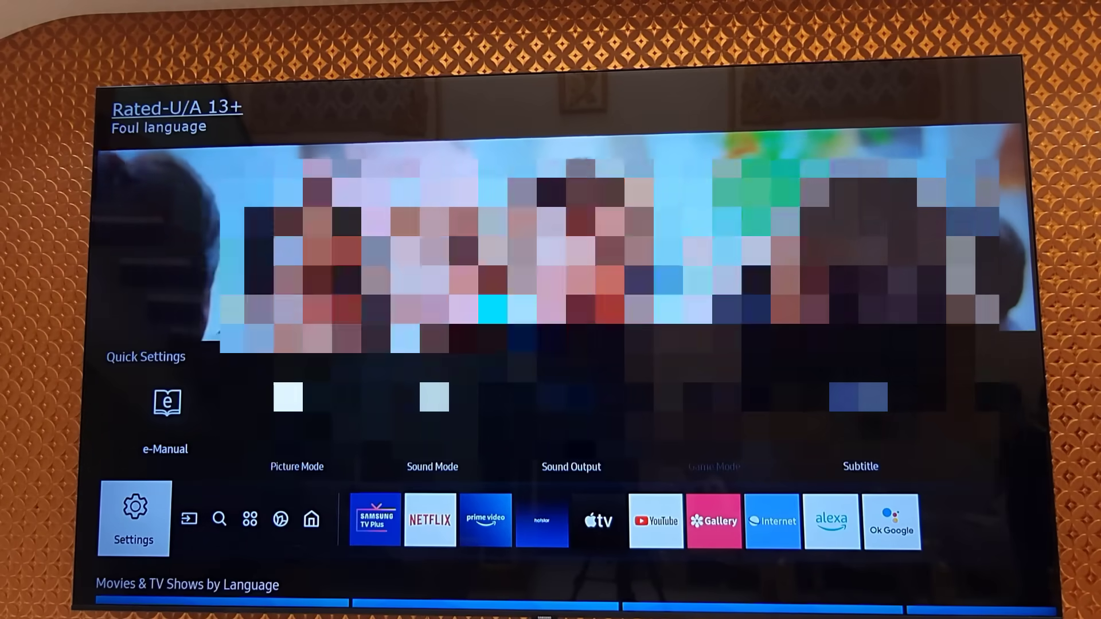
key(Escape)
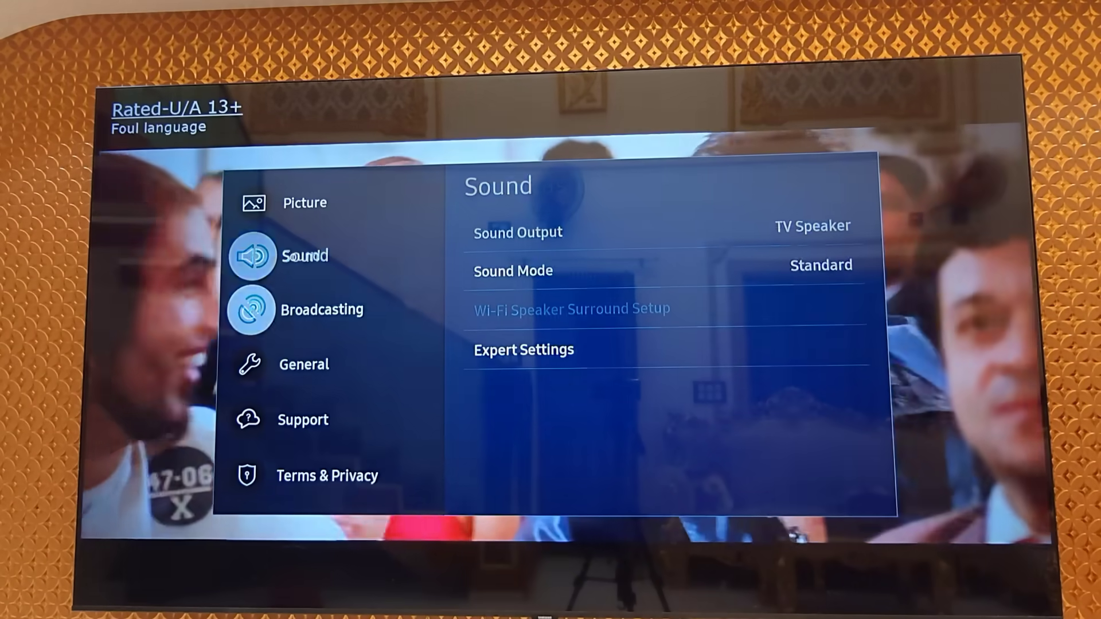
key(Up)
key(Up)
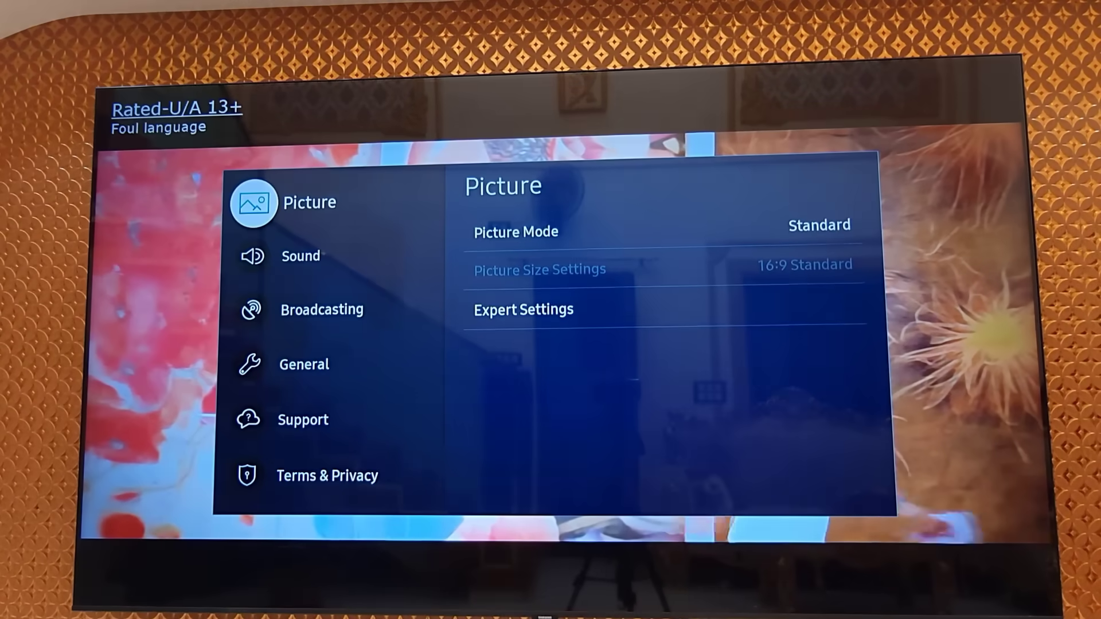
key(Down)
key(Down)
key(Down)
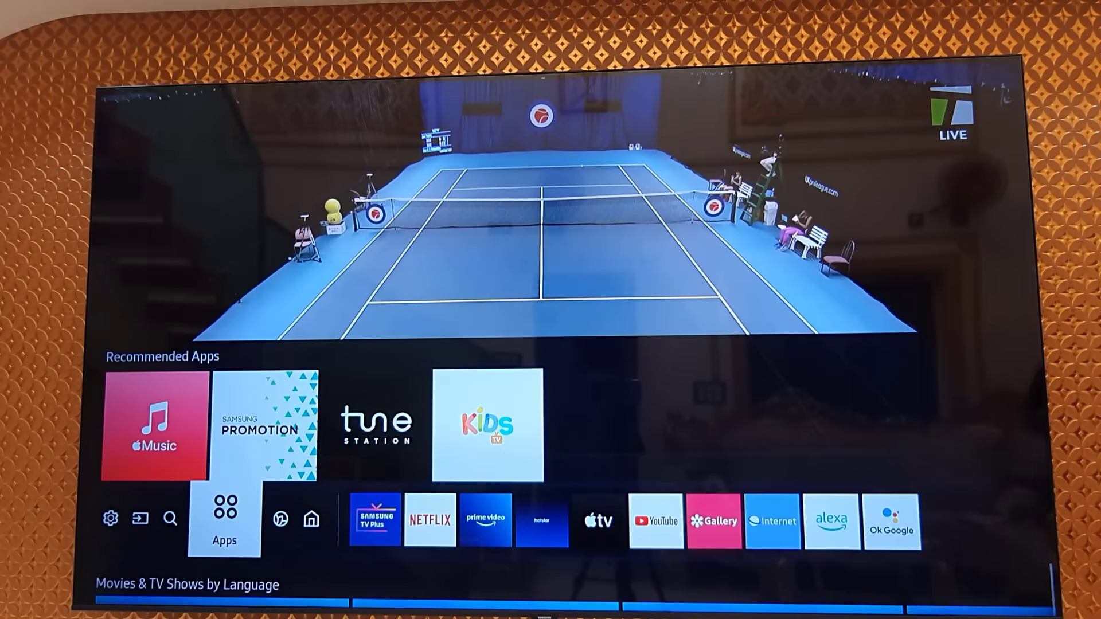
Move from the content rows back to Apps on the home bar and launch the Apps store
key(Down)
key(Up)
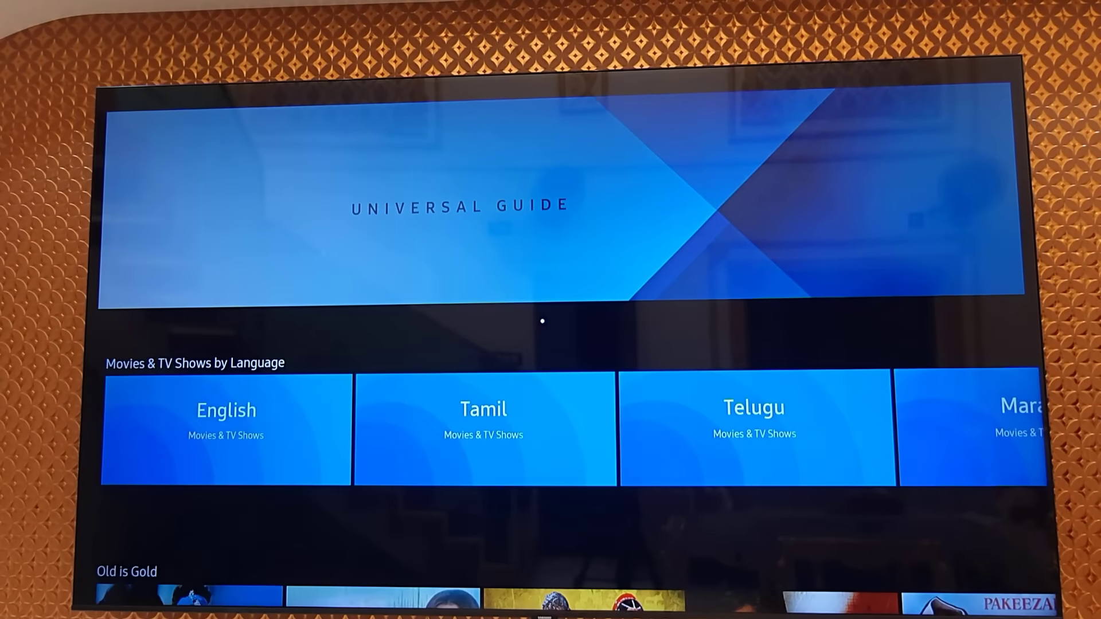
key(Up)
key(Left)
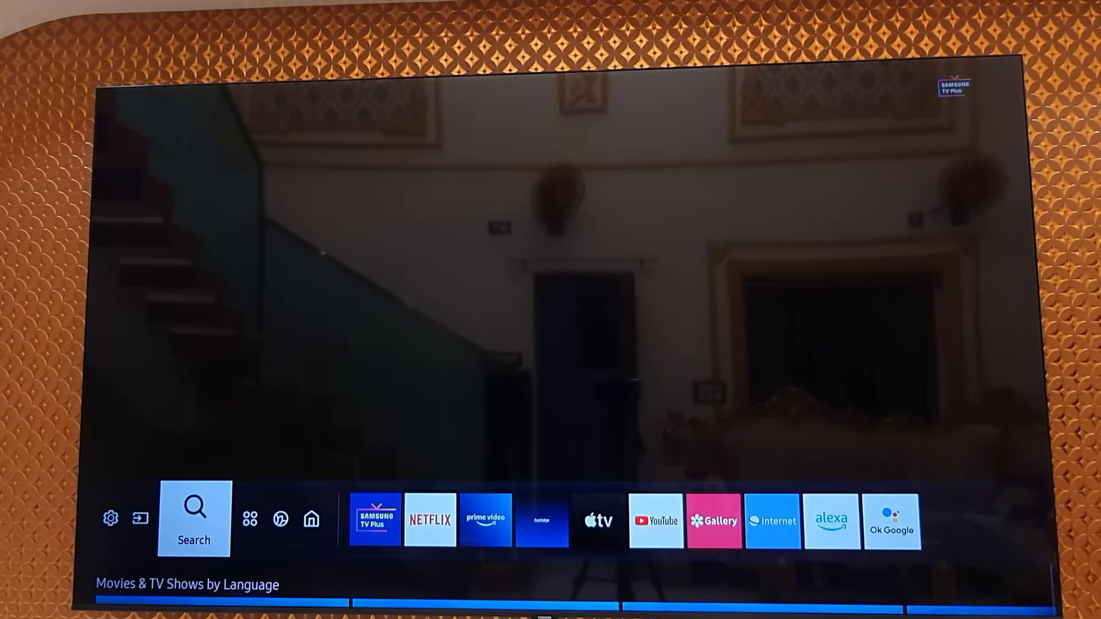
key(Right)
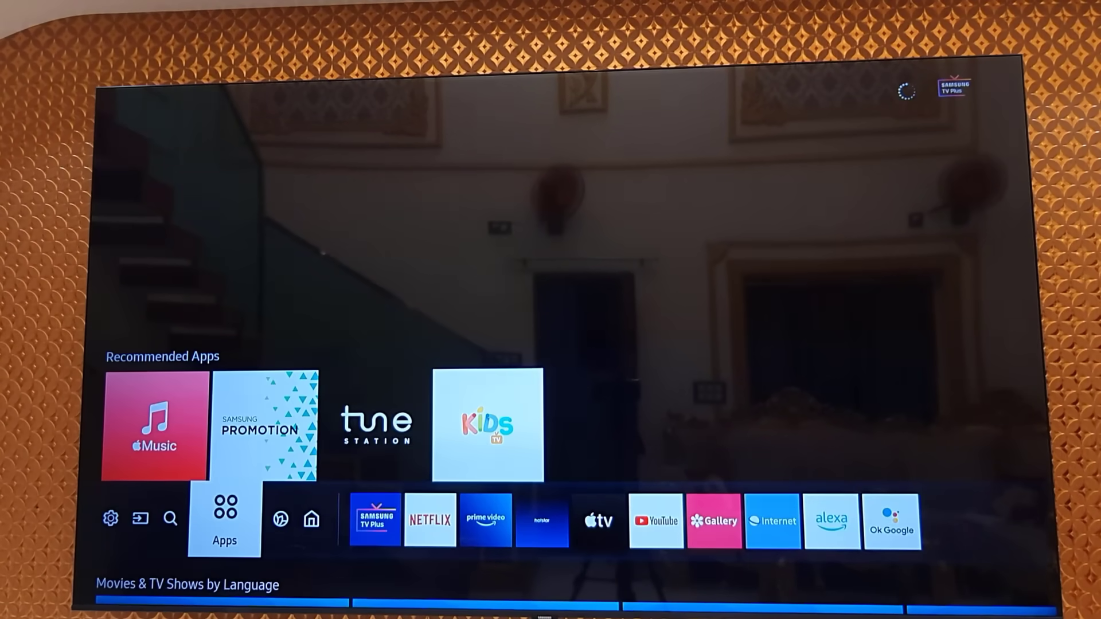
key(Return)
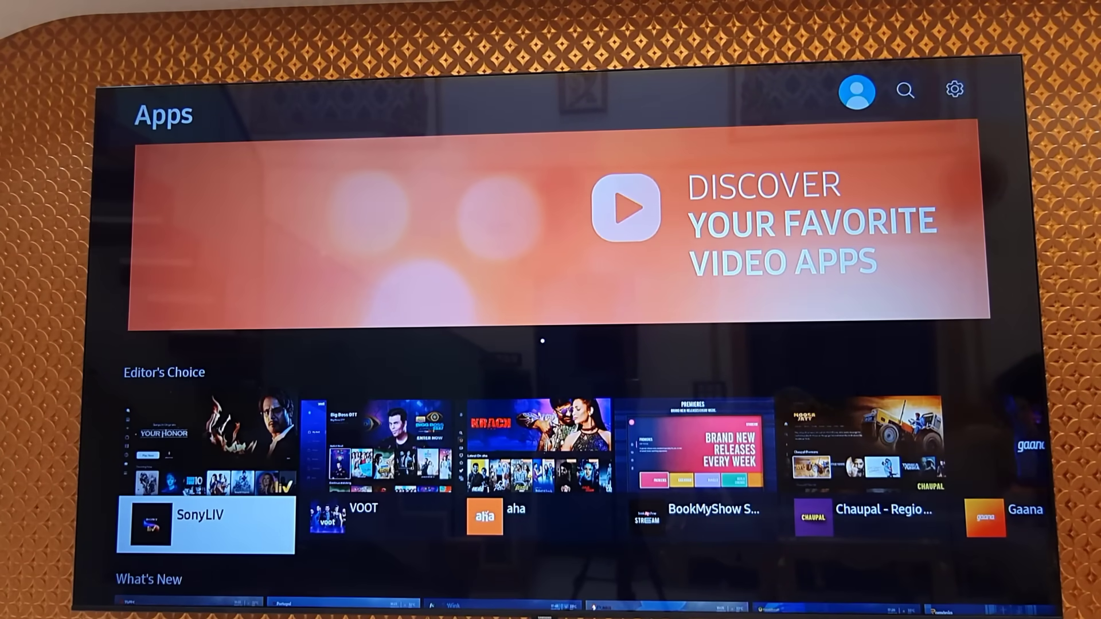
Scroll the Apps store rows, open Apps Settings, and cancel the exit dialog
key(Down)
key(Down)
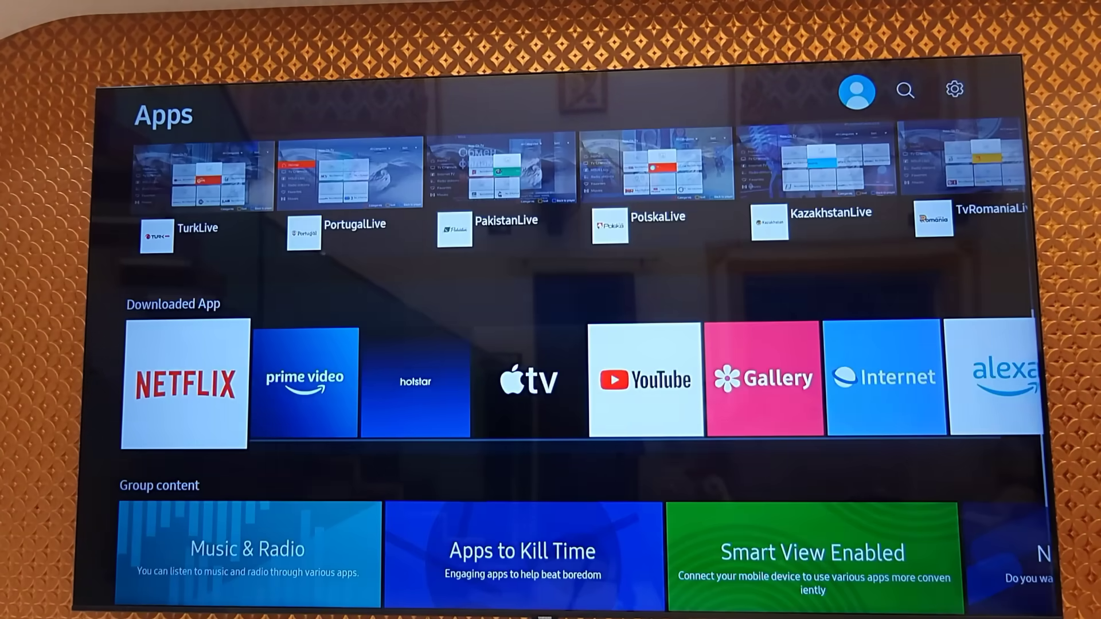
key(Down)
key(Down)
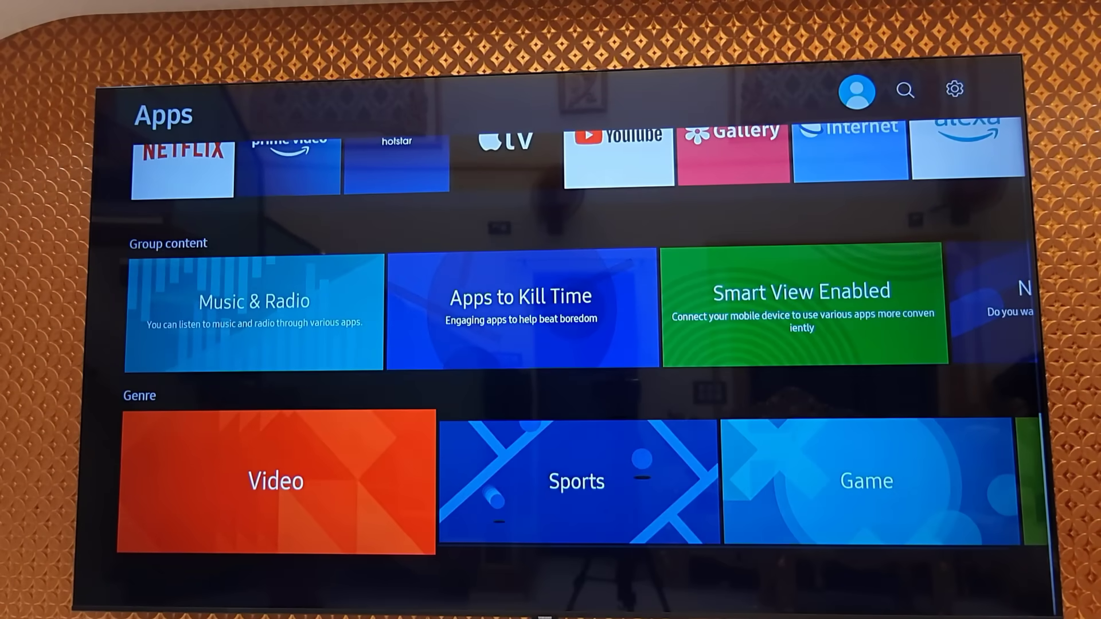
key(Up)
key(Up)
key(Up)
key(Up)
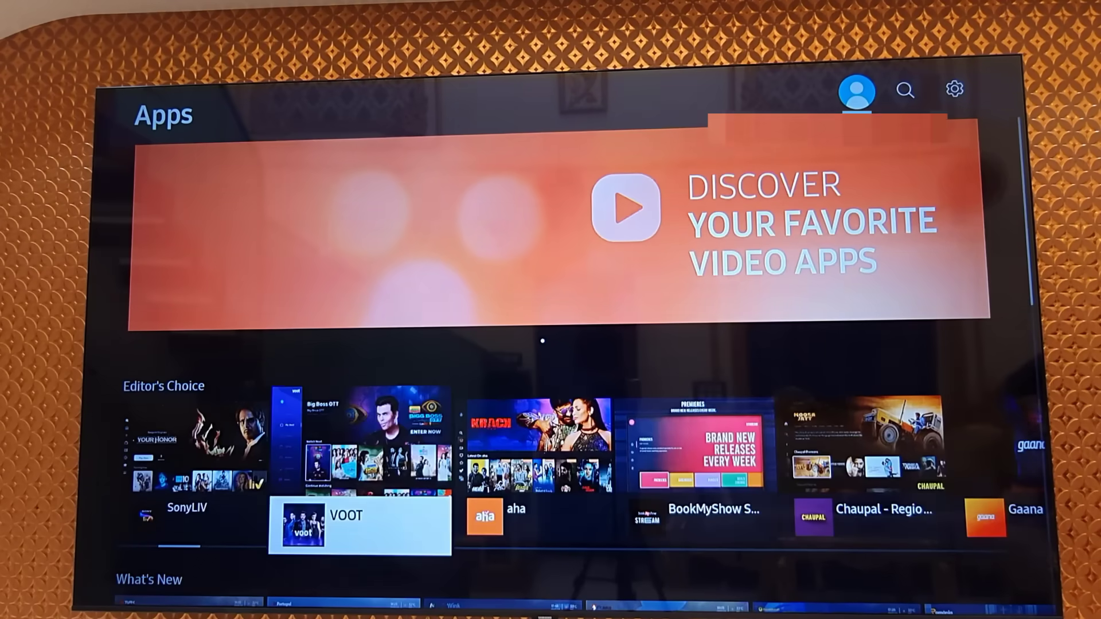
key(Up)
key(Right)
key(Right)
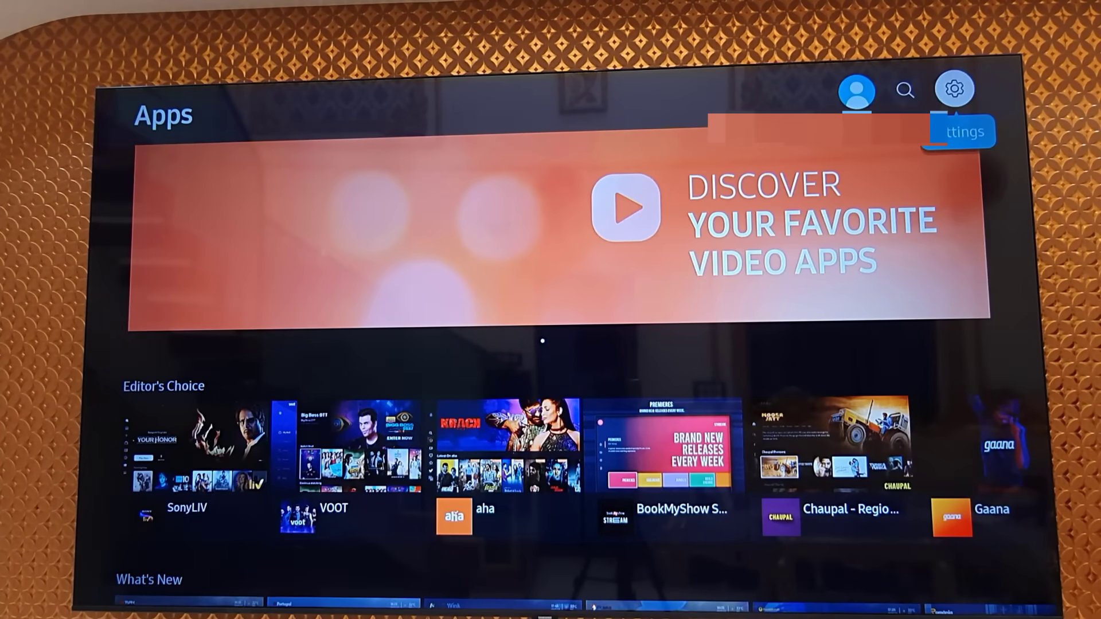
key(Return)
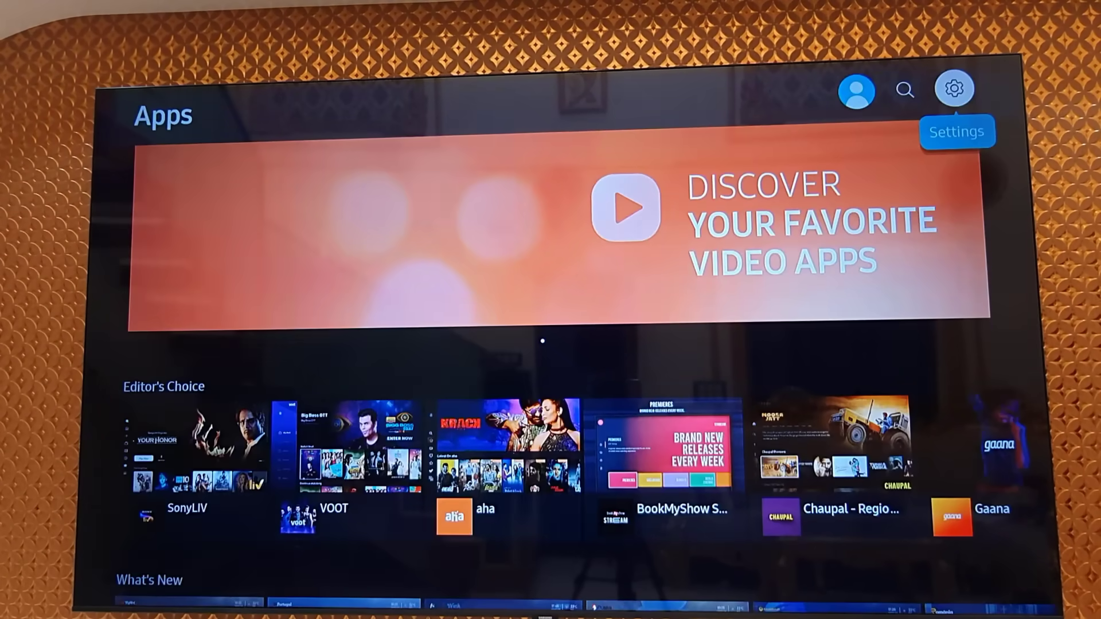
key(Escape)
key(Return)
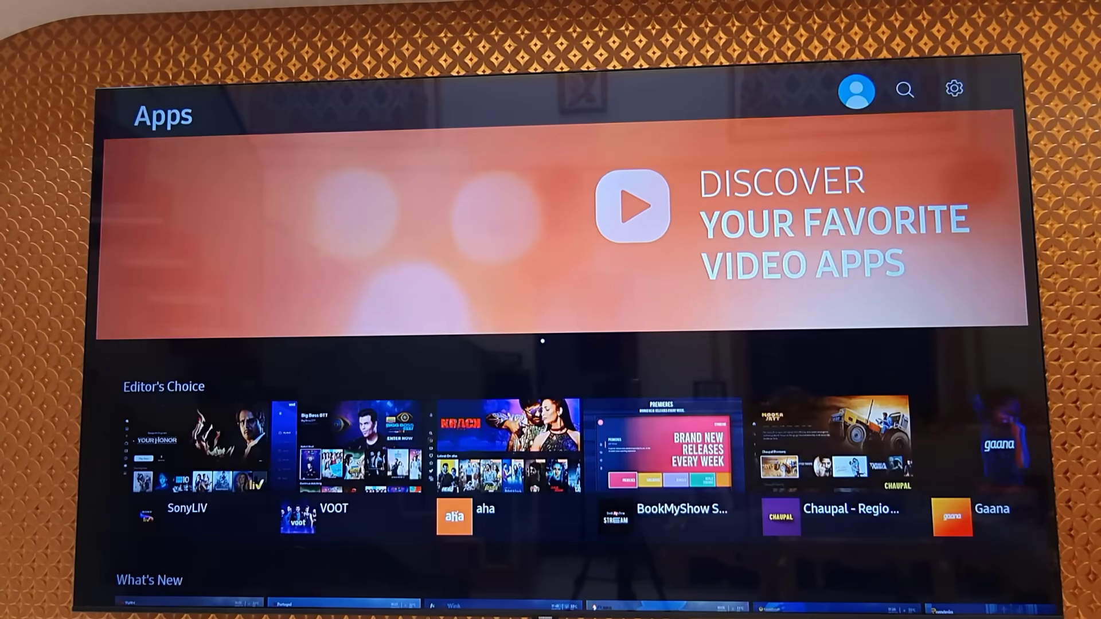
Browse to the genre rows, bring up the home bar, and scroll the Universal Guide rows
key(Down)
key(Down)
key(Down)
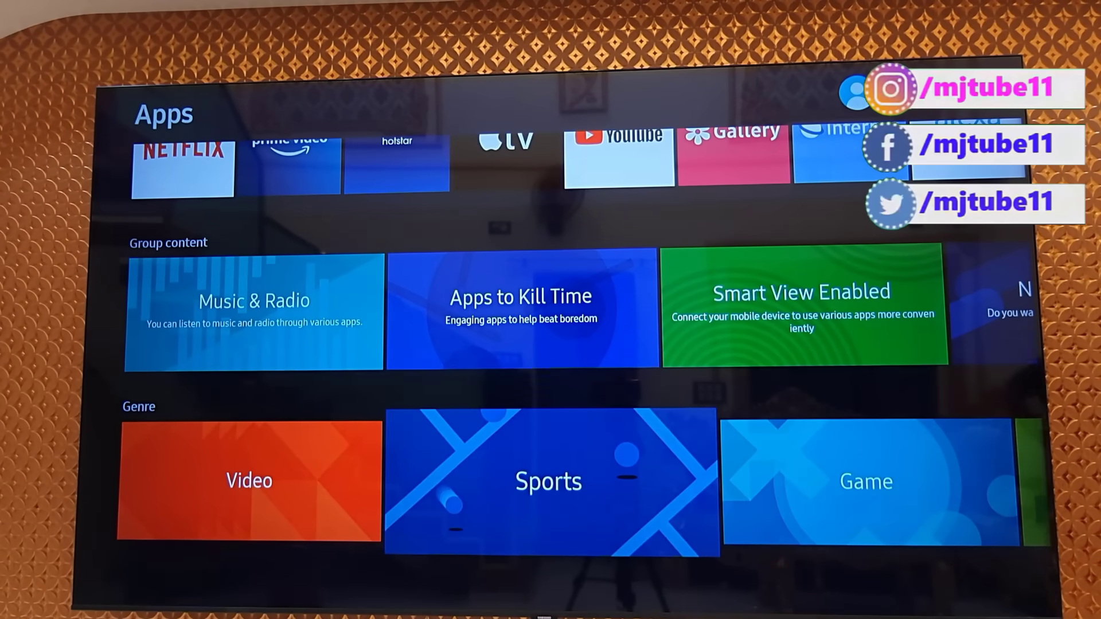
key(Home)
key(Down)
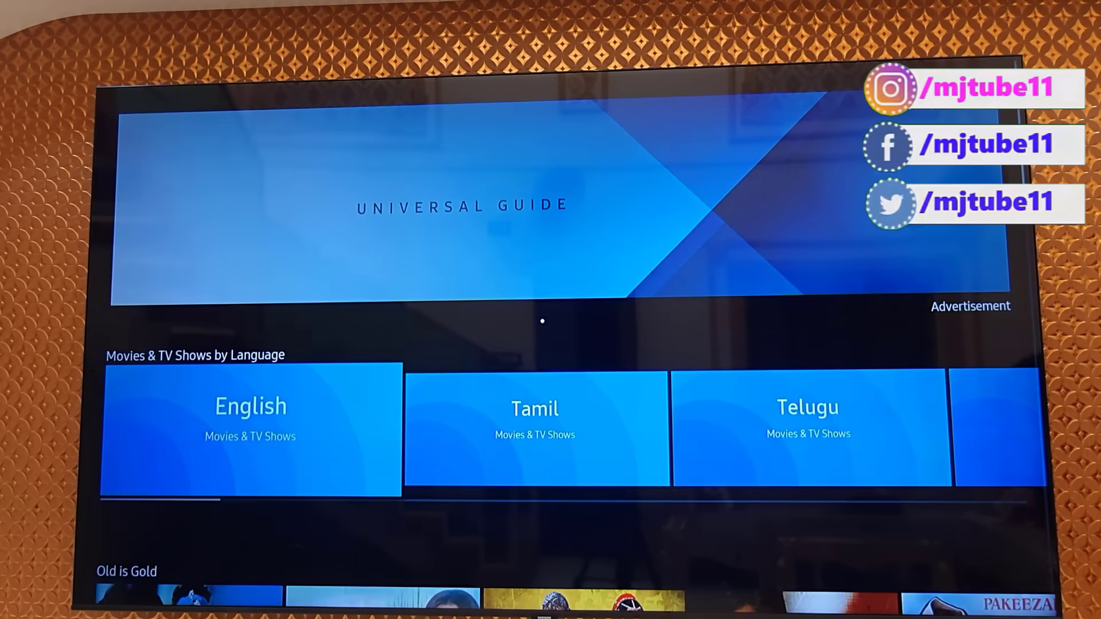
key(Down)
key(Down)
key(Down)
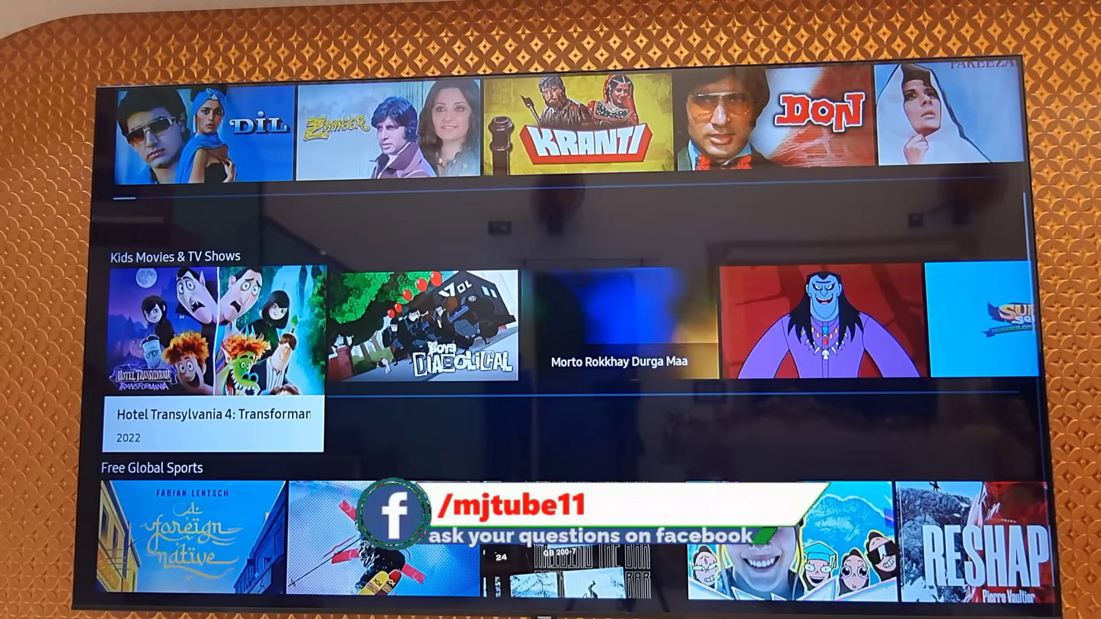
key(Up)
key(Up)
key(Up)
key(Up)
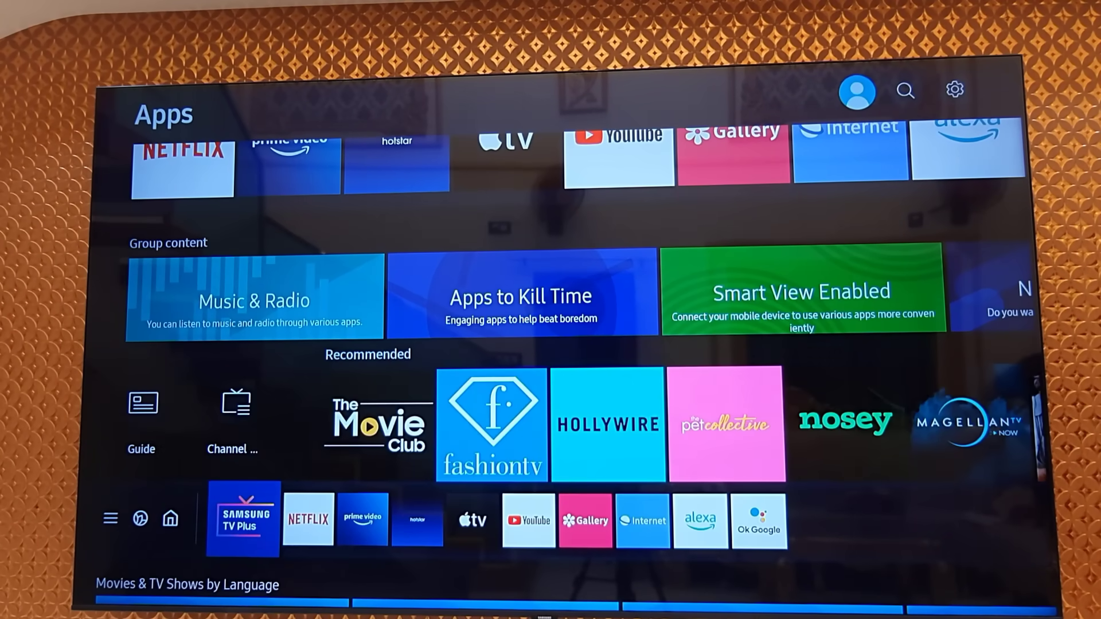
Focus the Netflix tile to show the Watch on Netflix row above the home bar
key(Right)
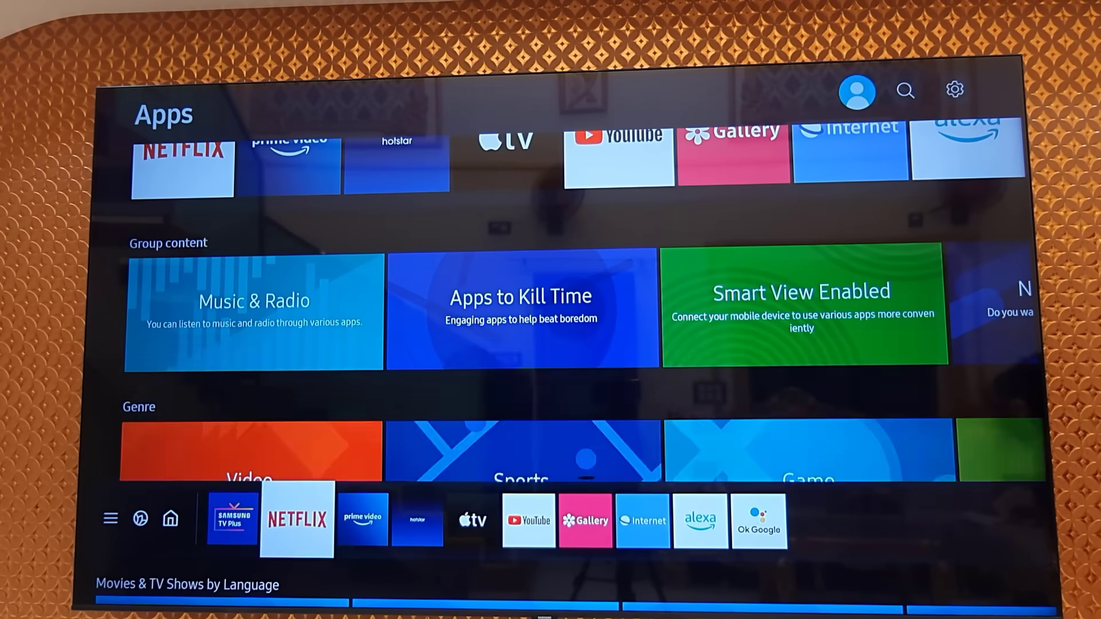
key(Right)
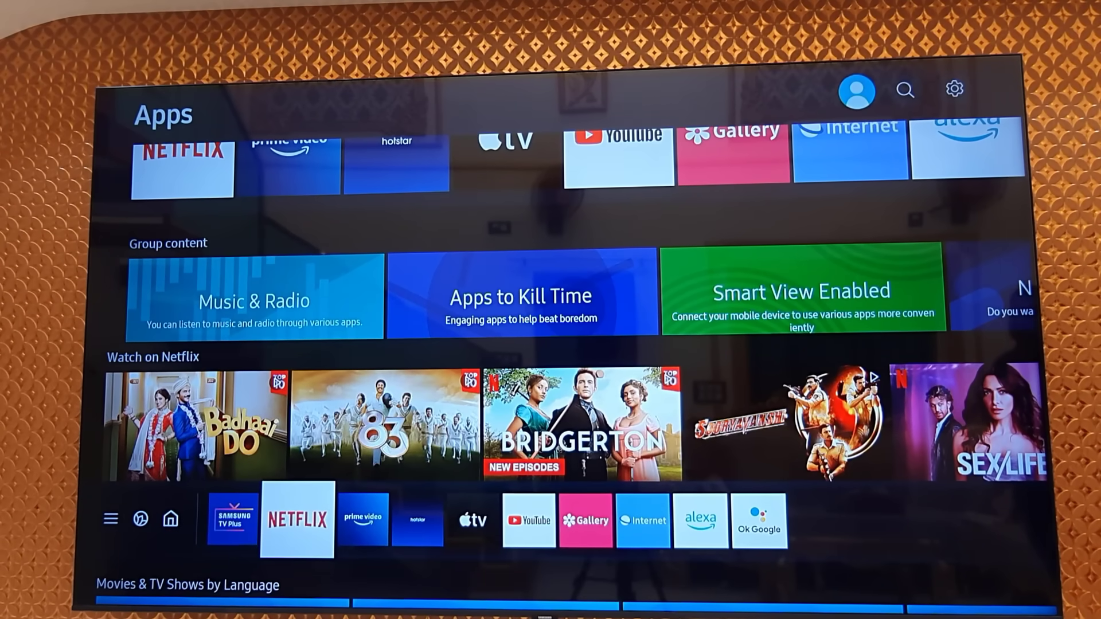
key(Up)
key(Down)
key(Up)
key(Down)
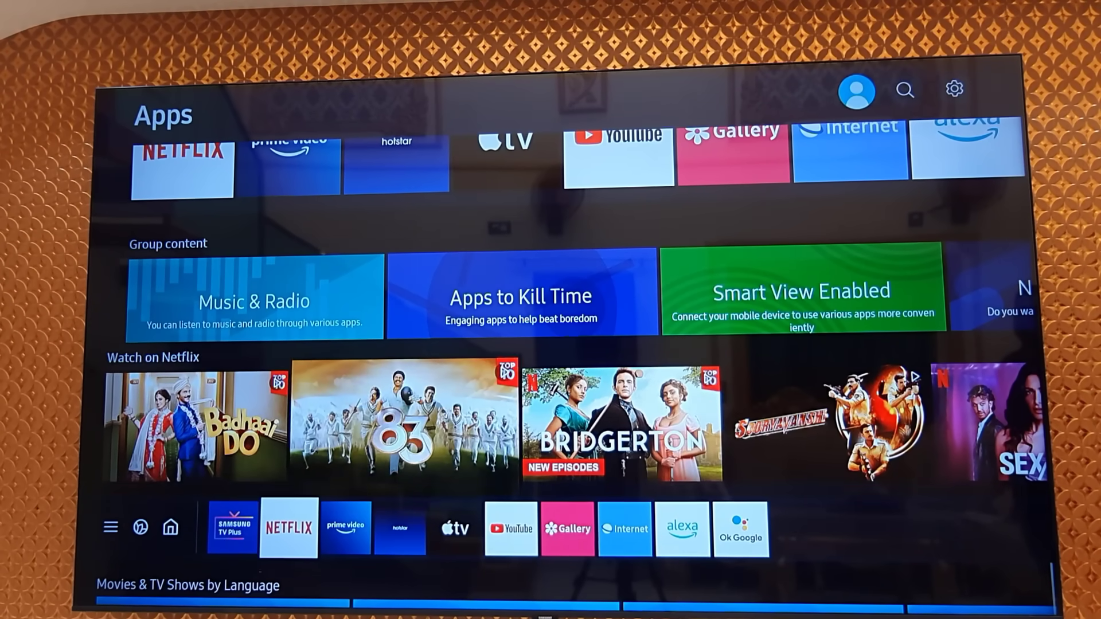
Scroll the Netflix titles right to Friends, then back left past Money Heist
key(Right)
key(Right)
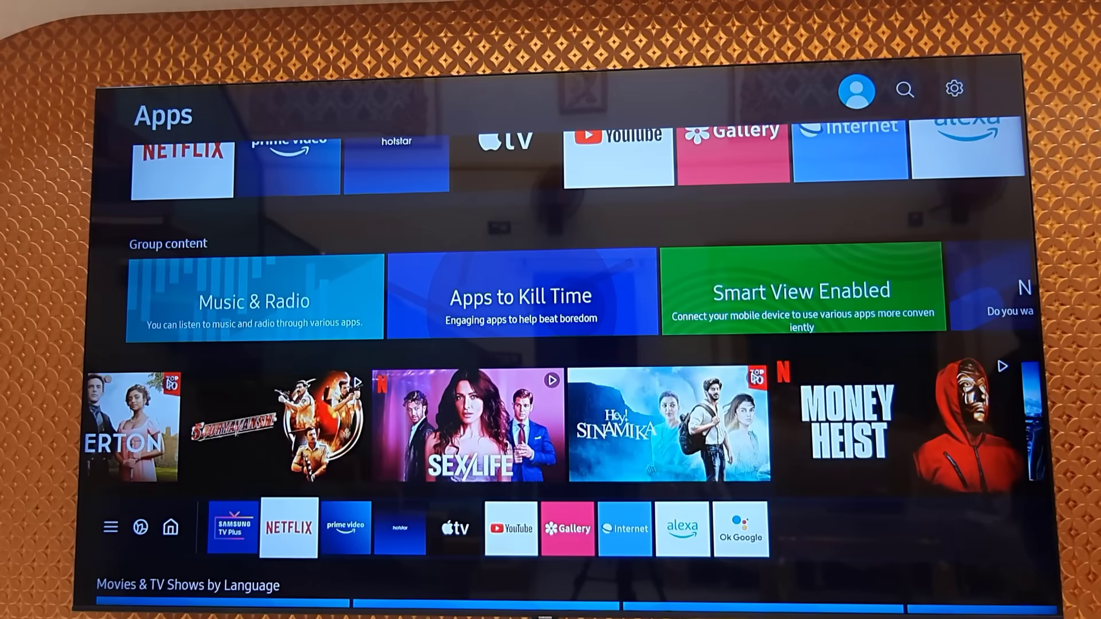
key(Right)
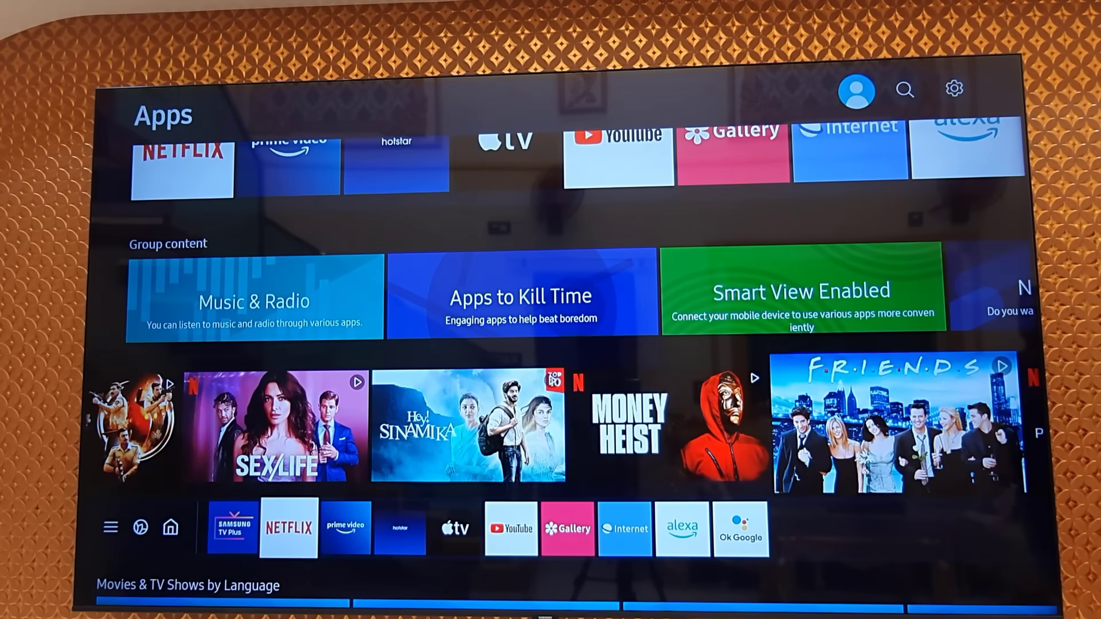
key(Left)
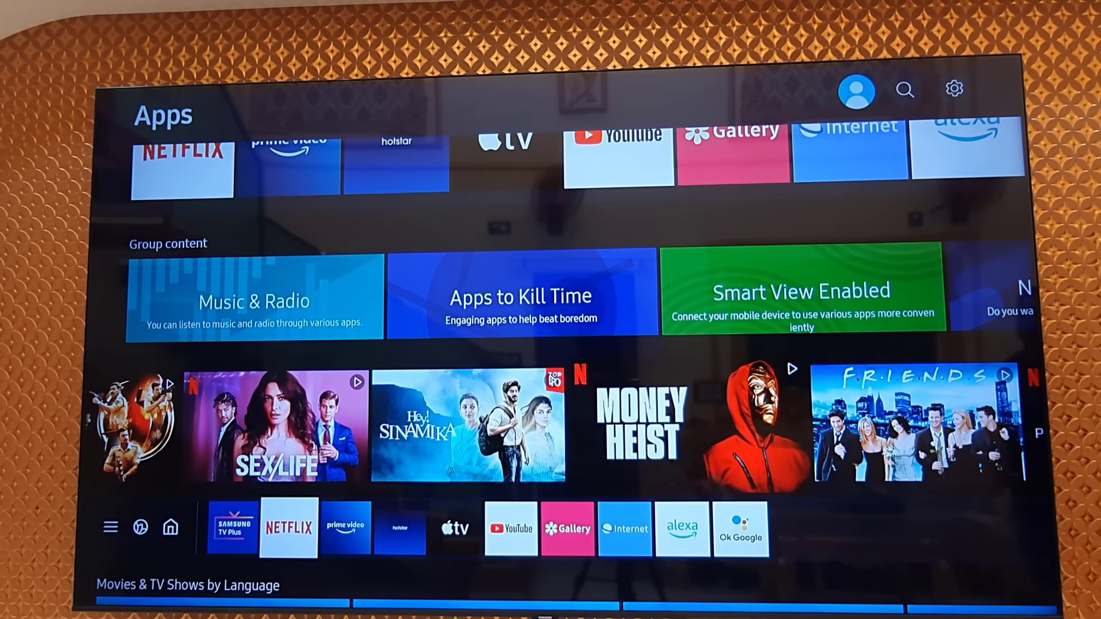
key(Left)
key(Left)
key(Left)
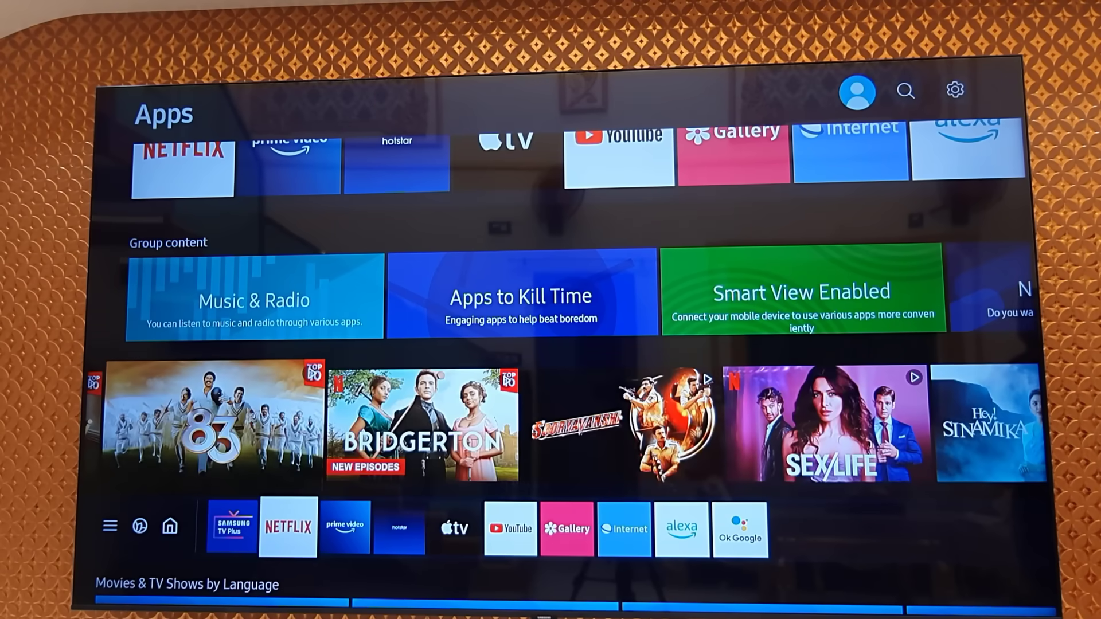